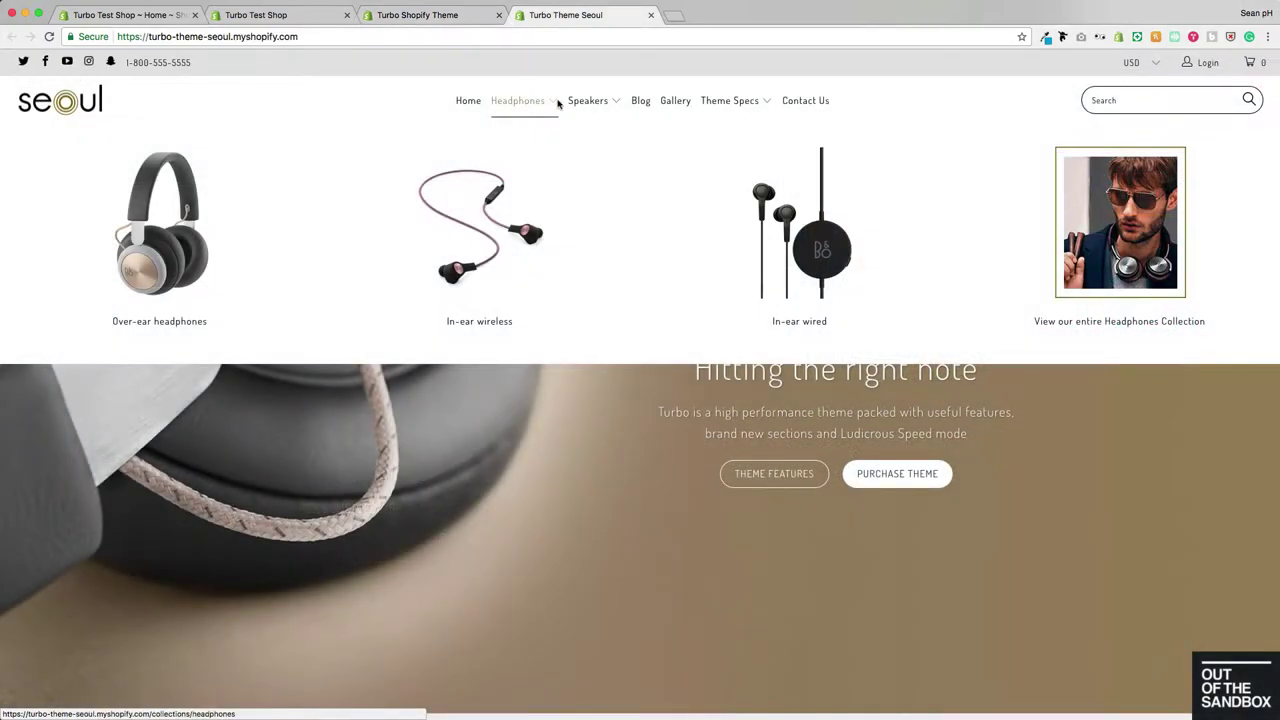
Step: Open the Turbo 2.1 theme of the online store for customization
mouse_move(591, 101)
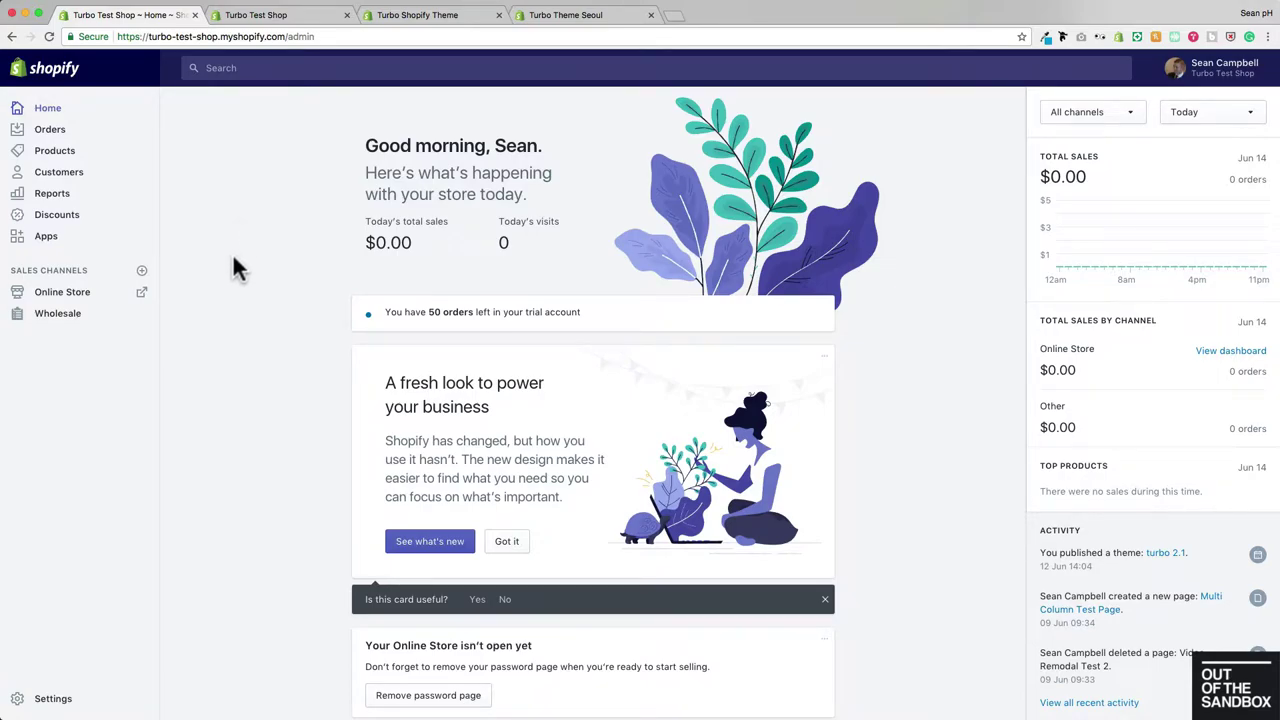
click(66, 297)
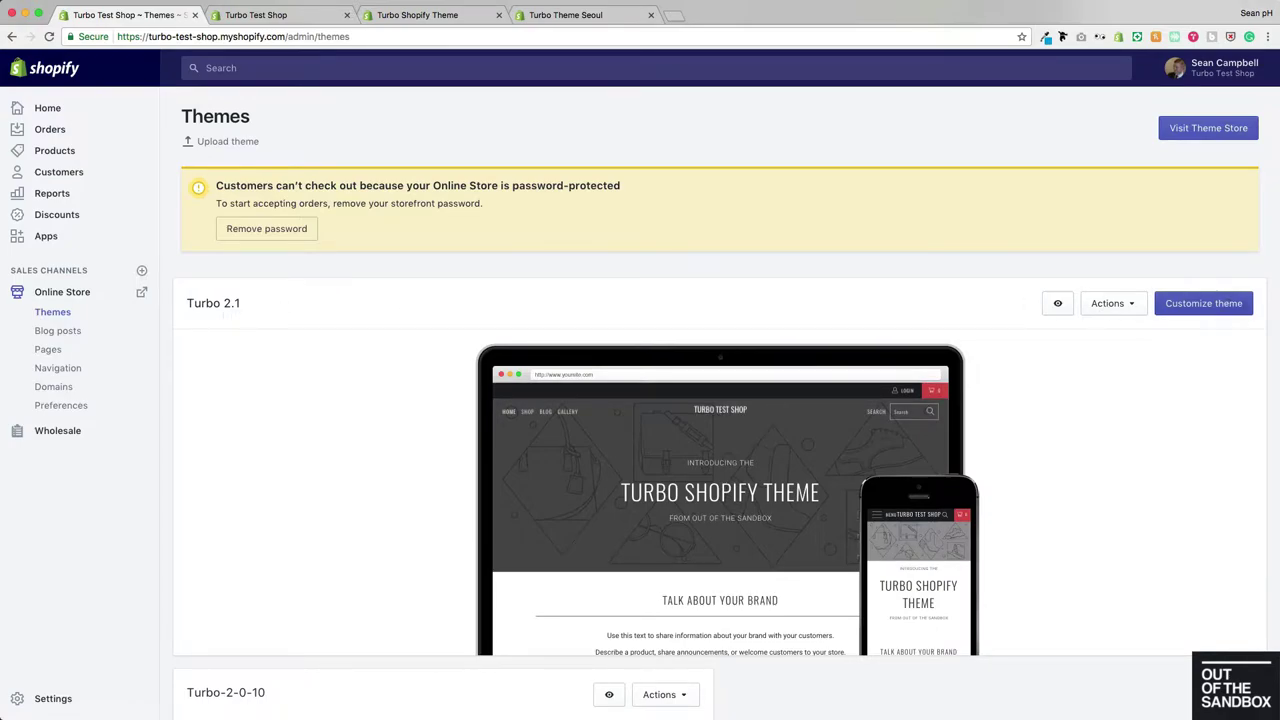
click(1188, 310)
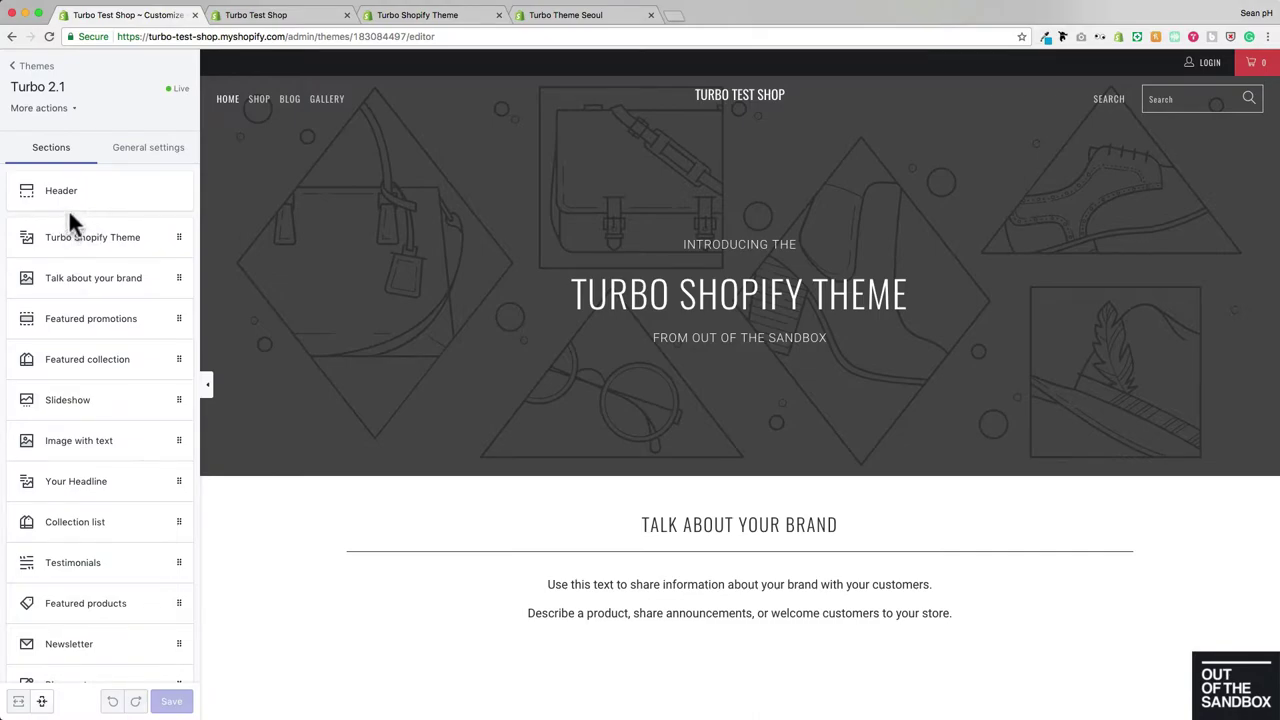
Step: Enable mega menu 1 in the theme's general settings and return to the settings overview
click(153, 164)
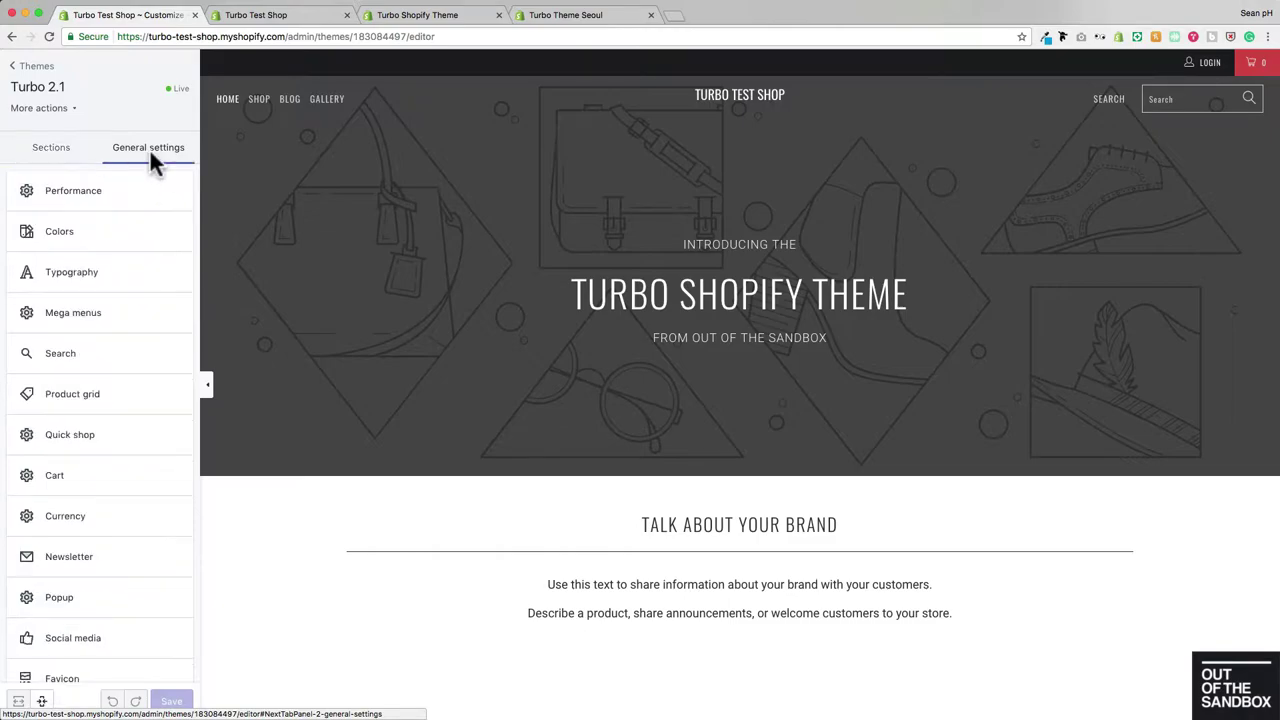
click(88, 325)
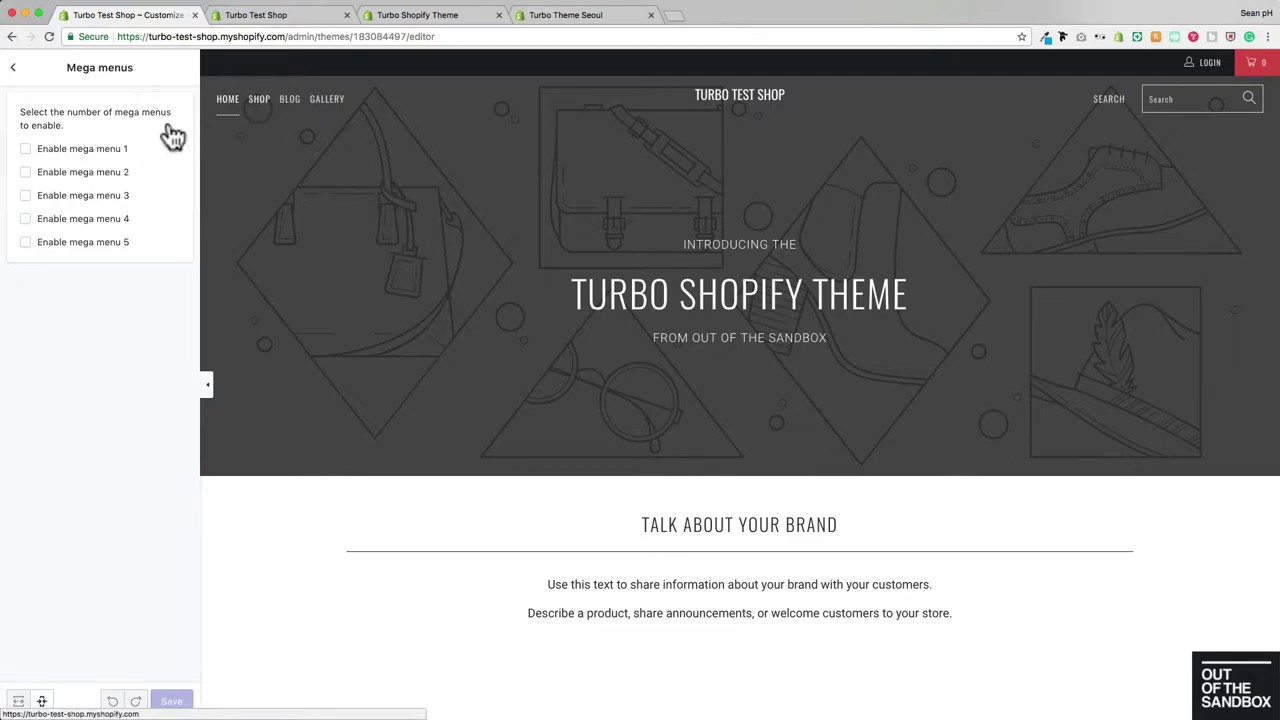
click(104, 155)
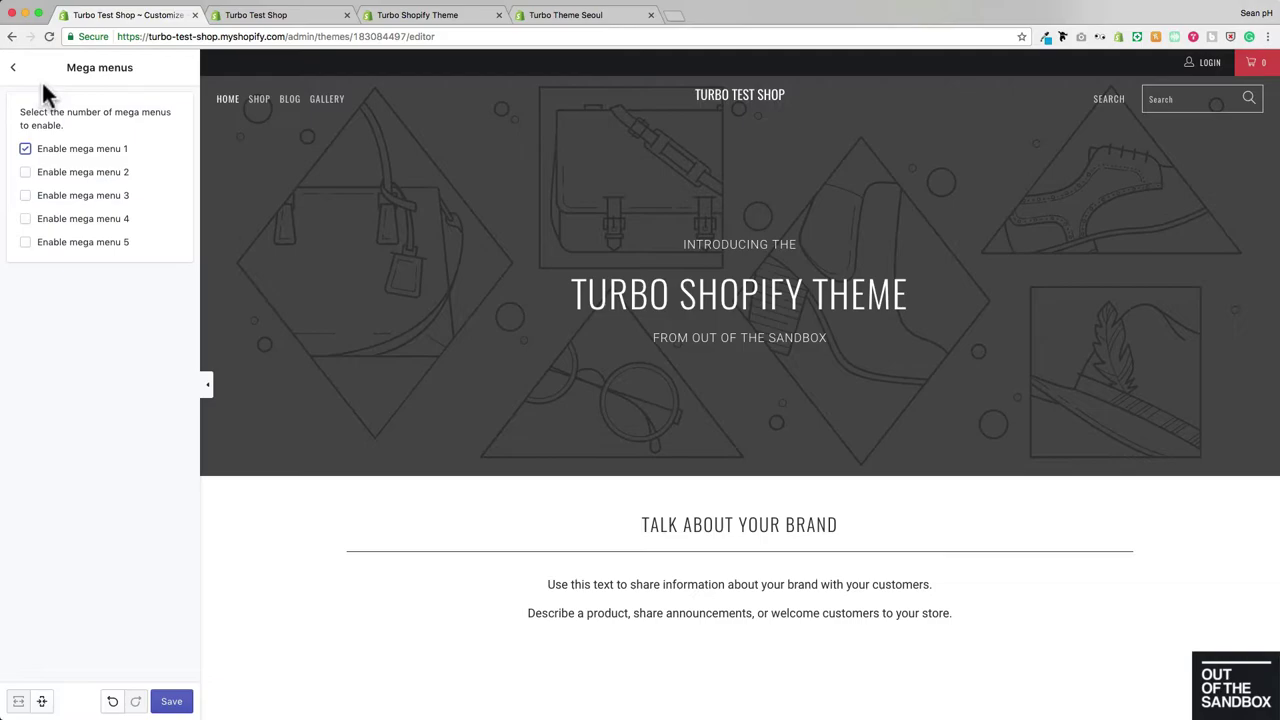
click(13, 70)
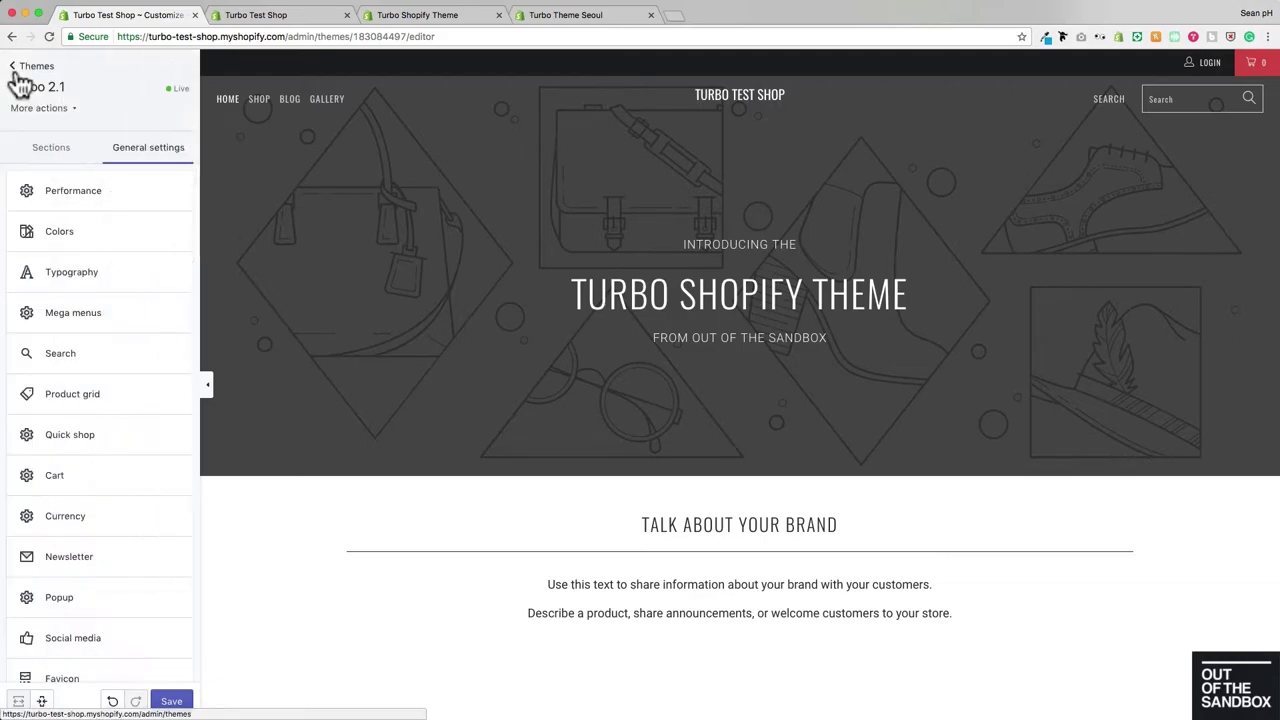
Step: Open the Mega menu 1 section and set its link title to "shop"
click(44, 148)
drag(45, 238, 100, 250)
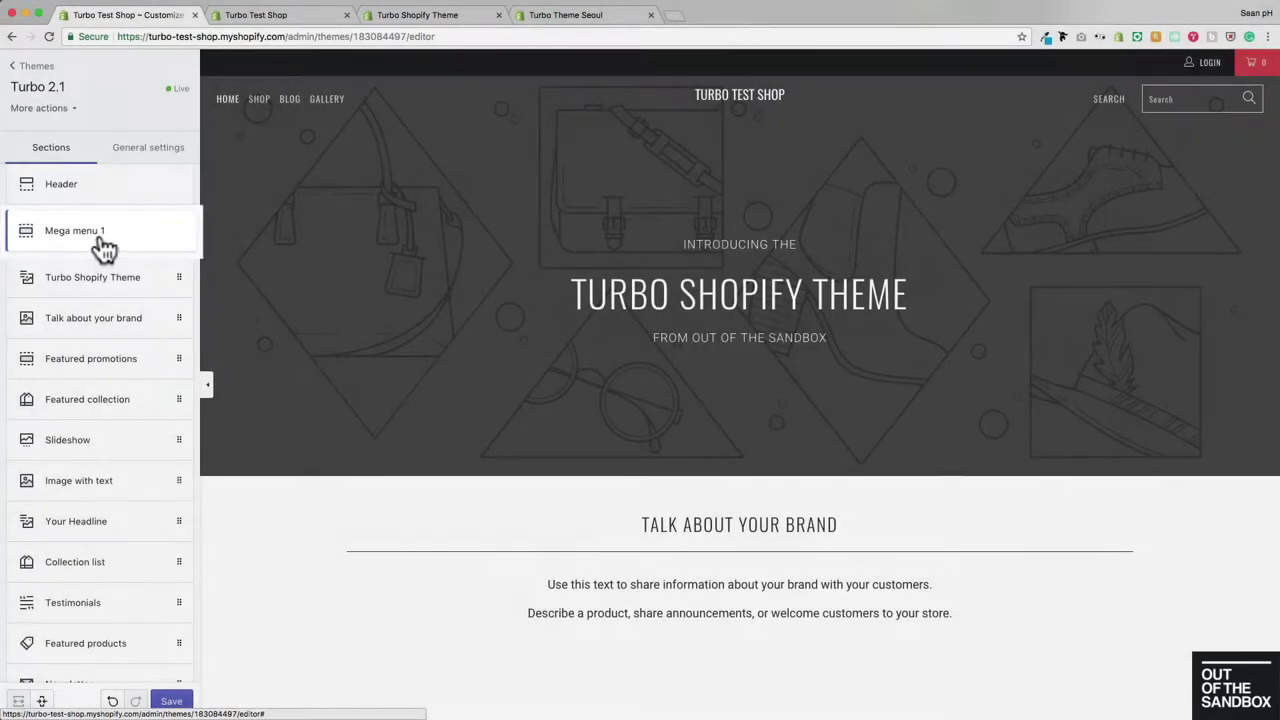
click(98, 240)
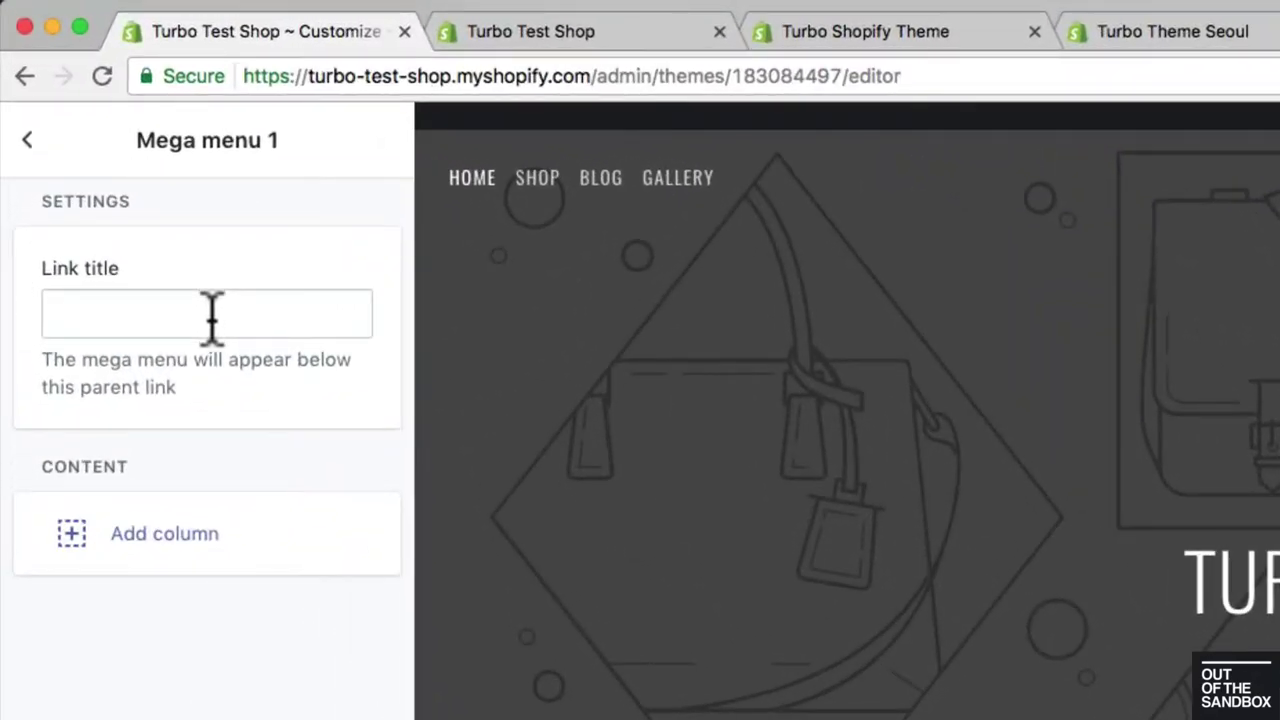
click(210, 315)
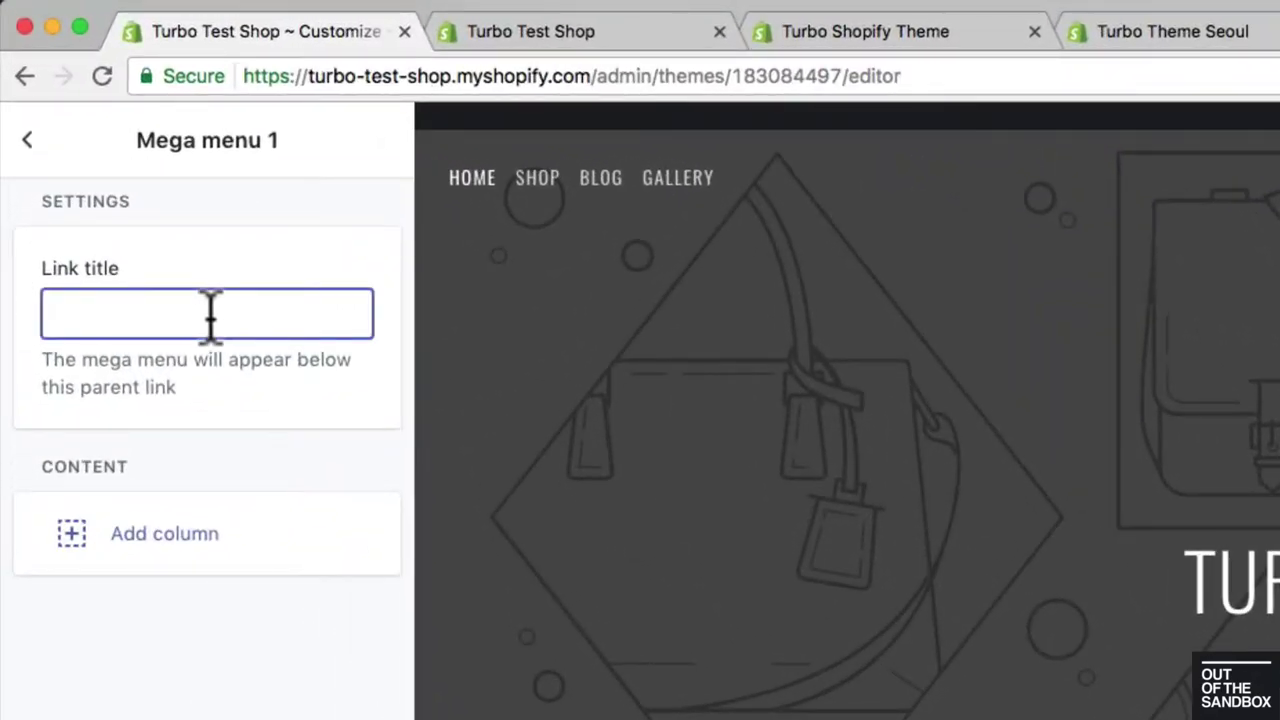
text(shop)
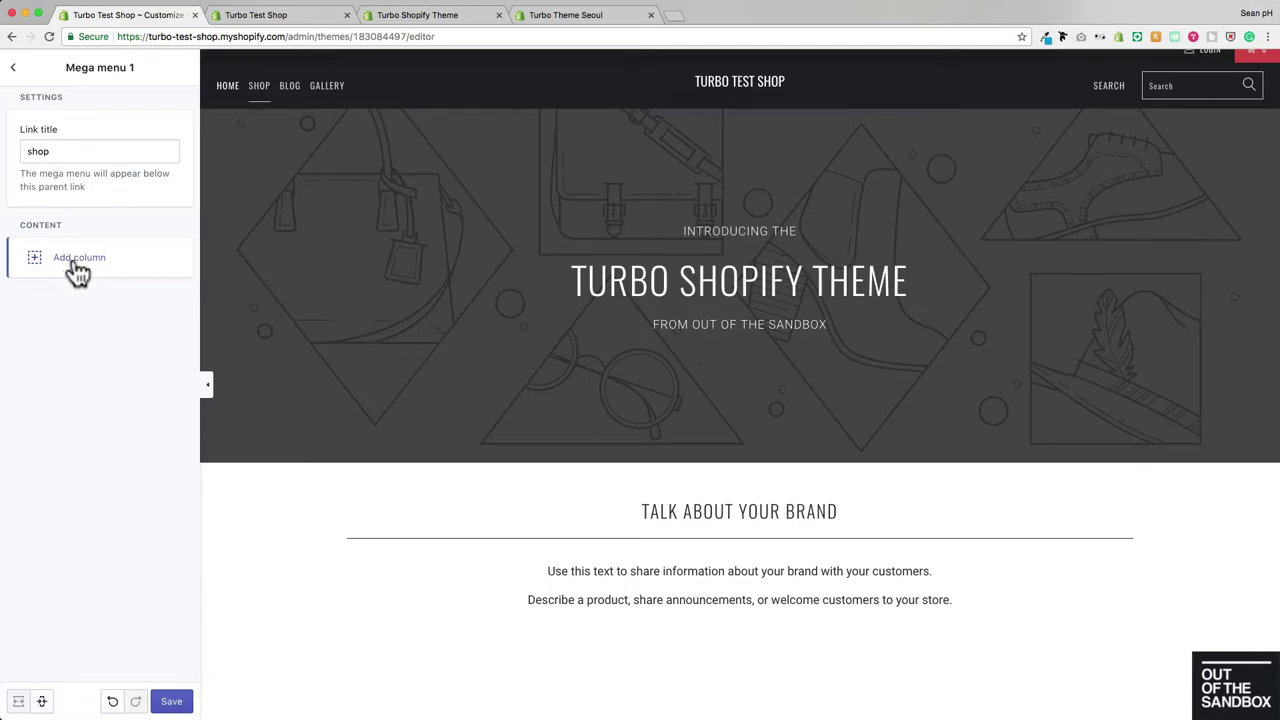
Step: Add a column to mega menu 1 and enter "Text Area" as its top content text
click(77, 260)
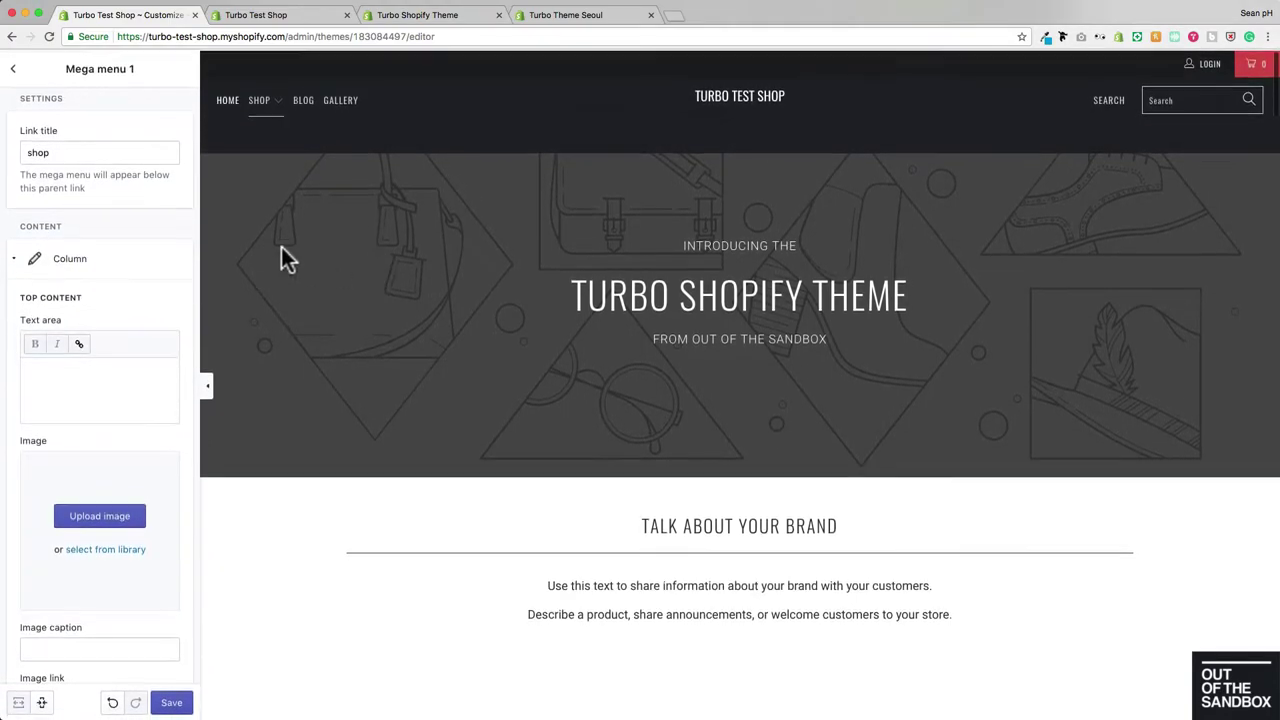
scroll(131, 276, down, 5)
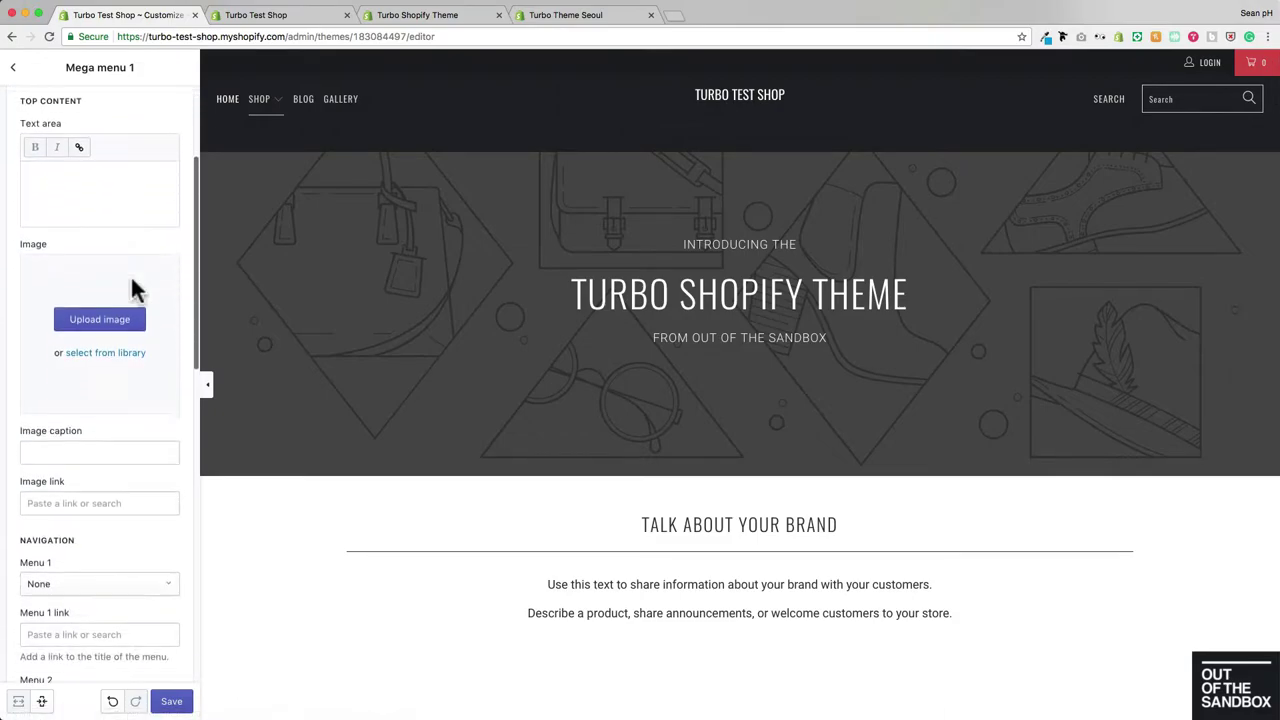
scroll(131, 278, up, 3)
scroll(120, 279, down, 1)
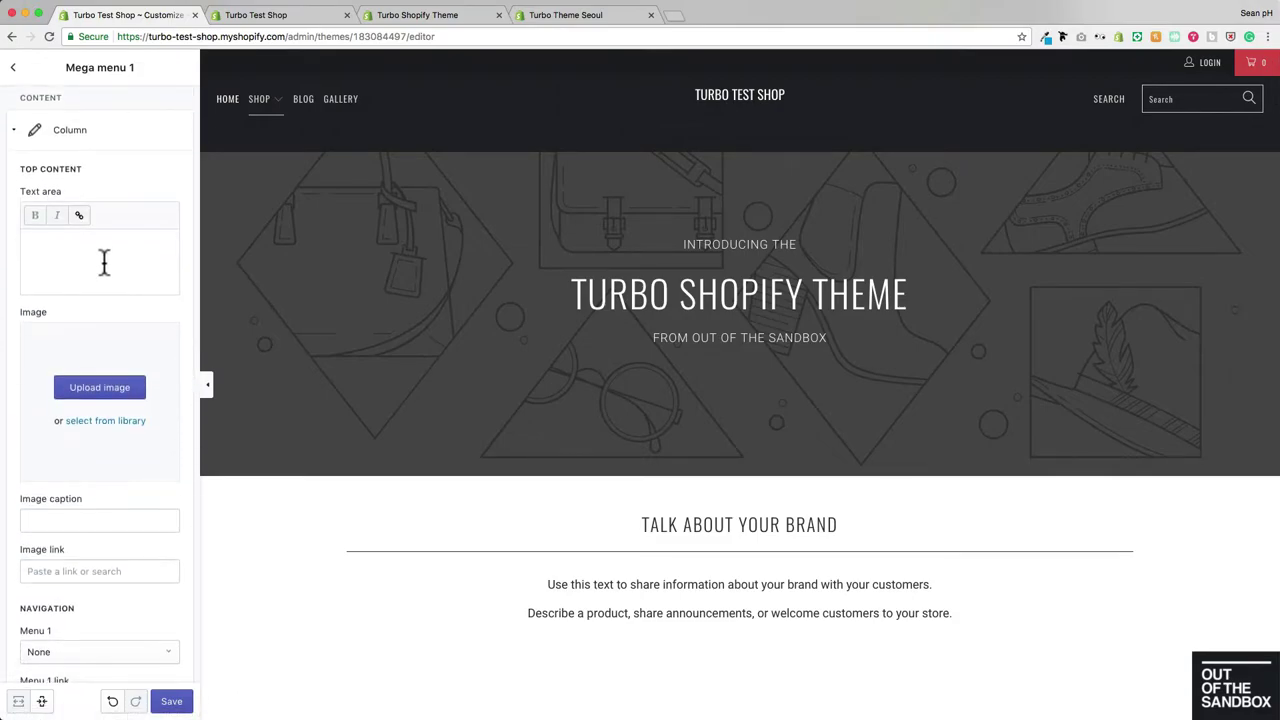
click(105, 262)
text(Text Area)
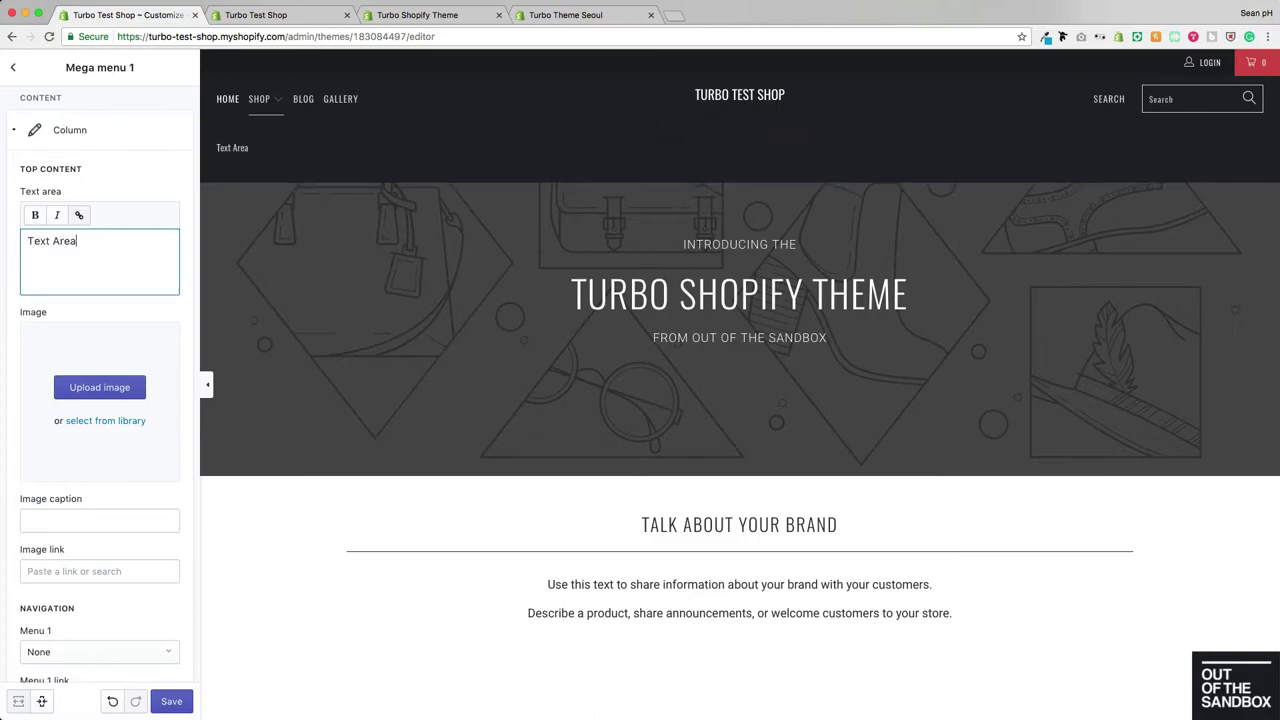
Step: Try bold, italic and link formatting on the column's "Text Area" text
drag(82, 242, 27, 241)
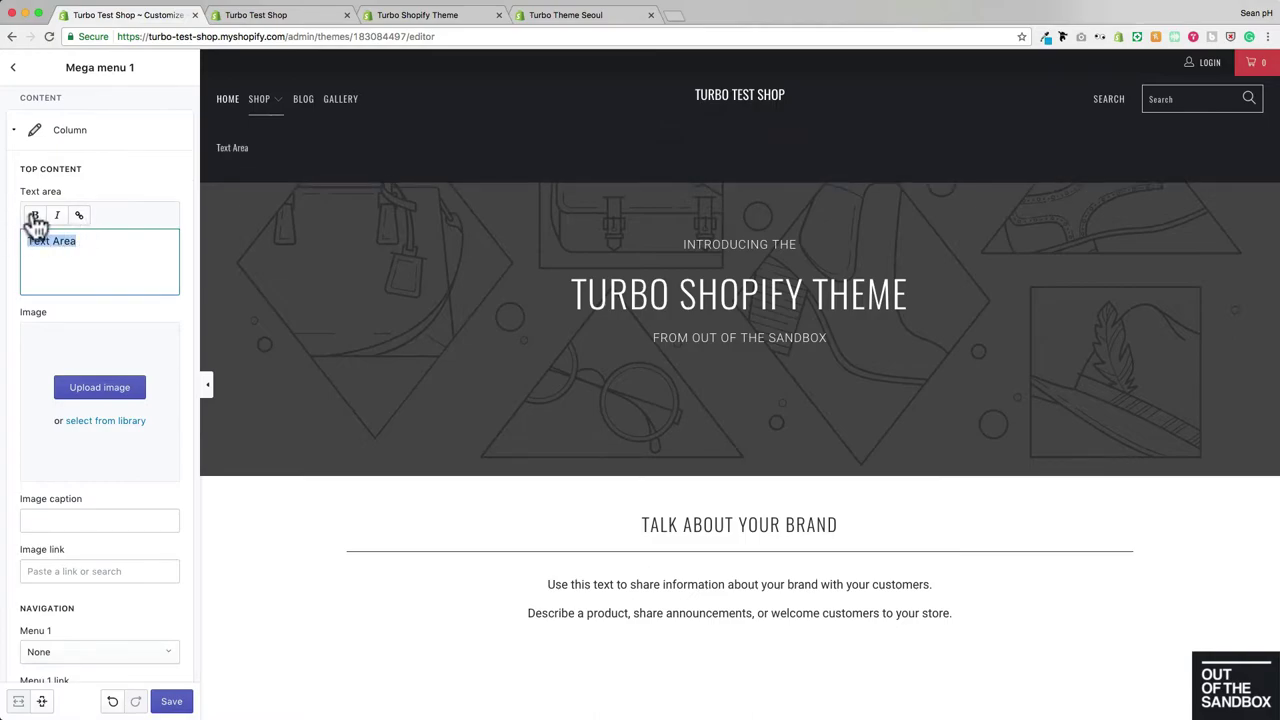
click(35, 215)
click(57, 218)
click(36, 216)
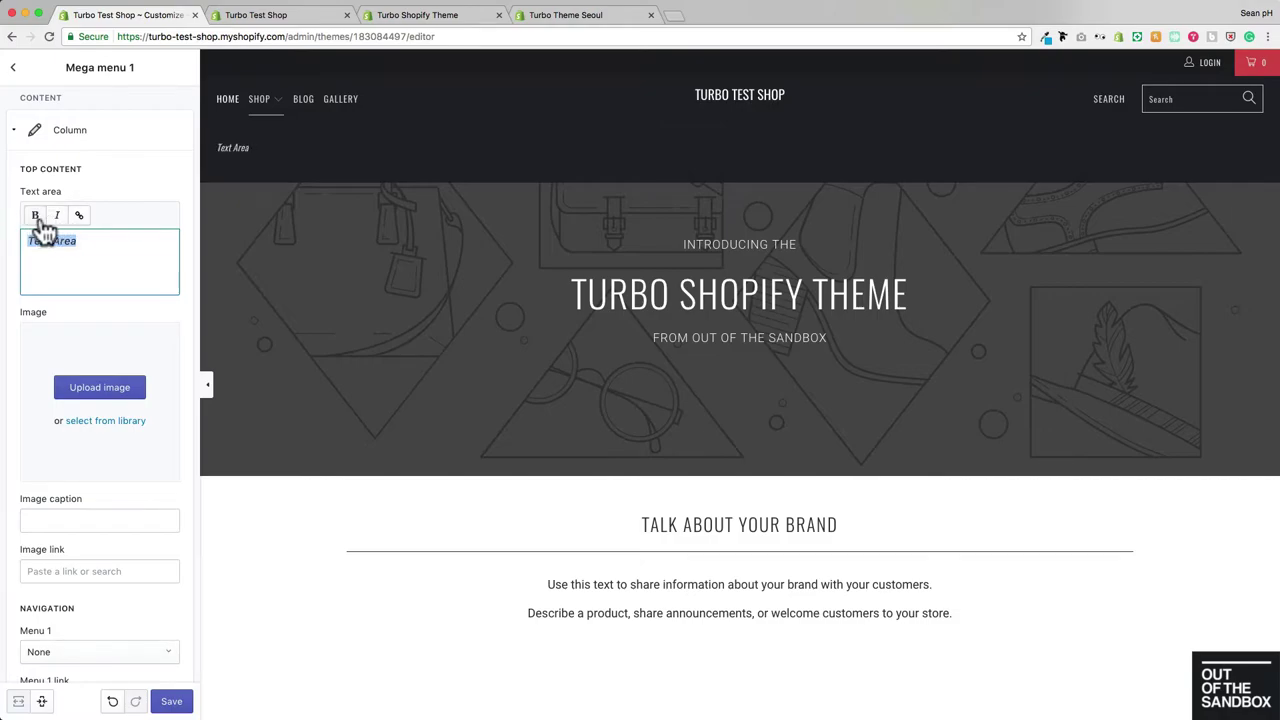
click(57, 217)
click(79, 215)
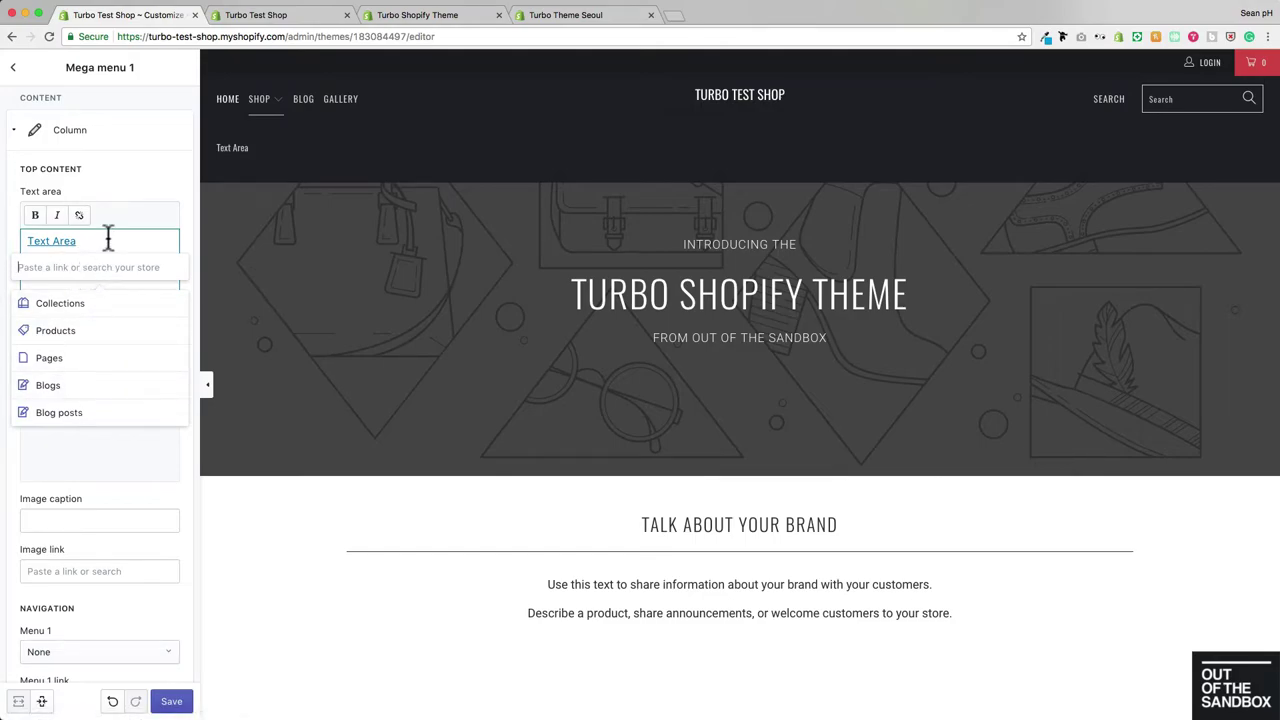
Step: Upload dude-800x500.jpg as the image in the column's top content
click(104, 392)
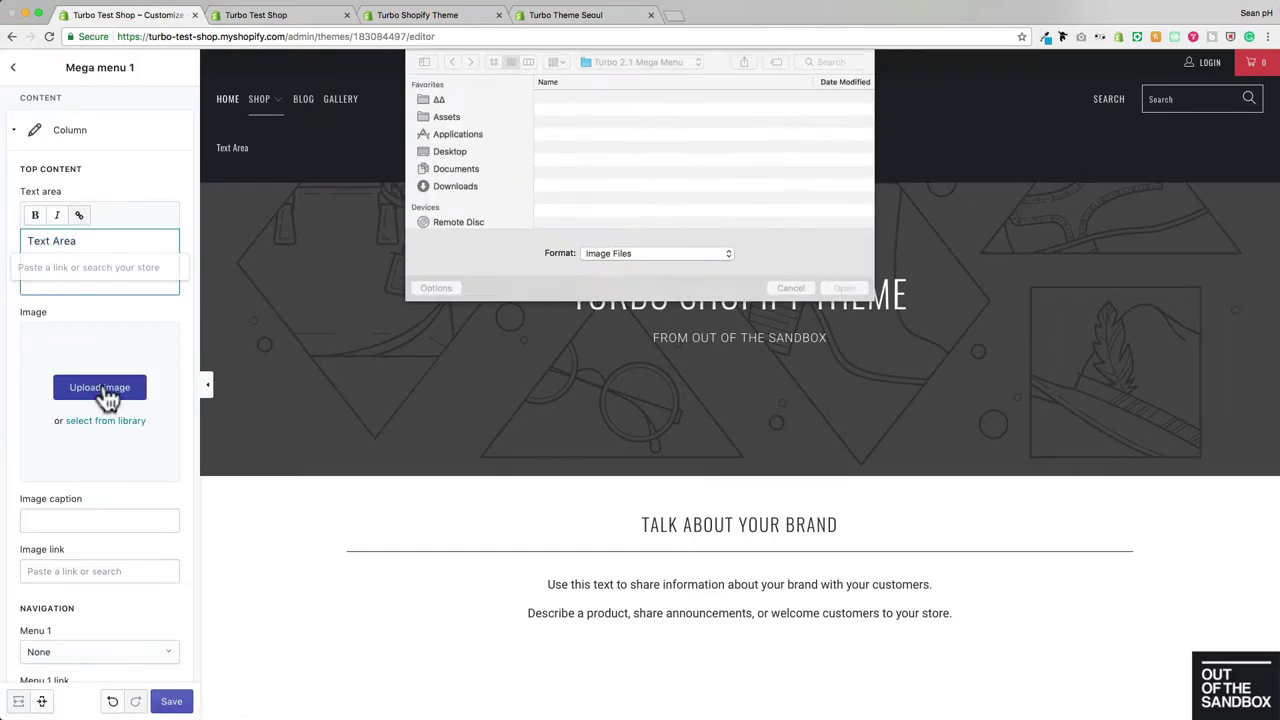
click(579, 123)
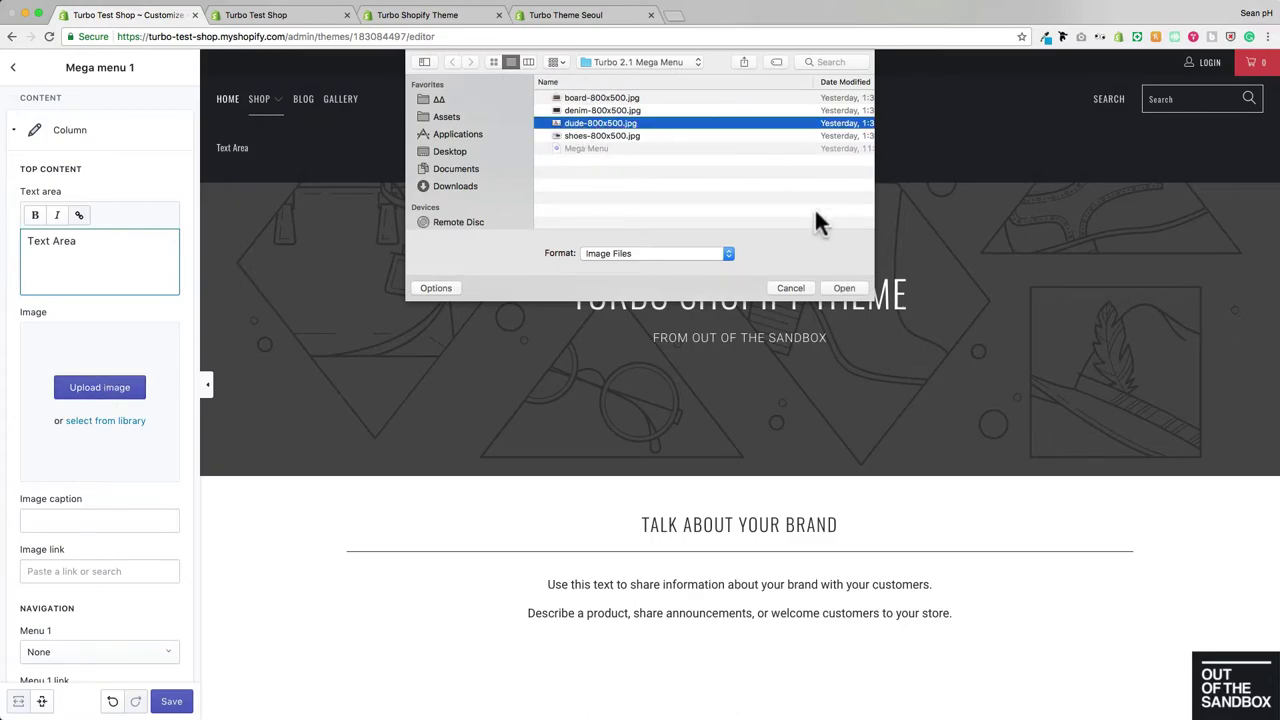
click(852, 288)
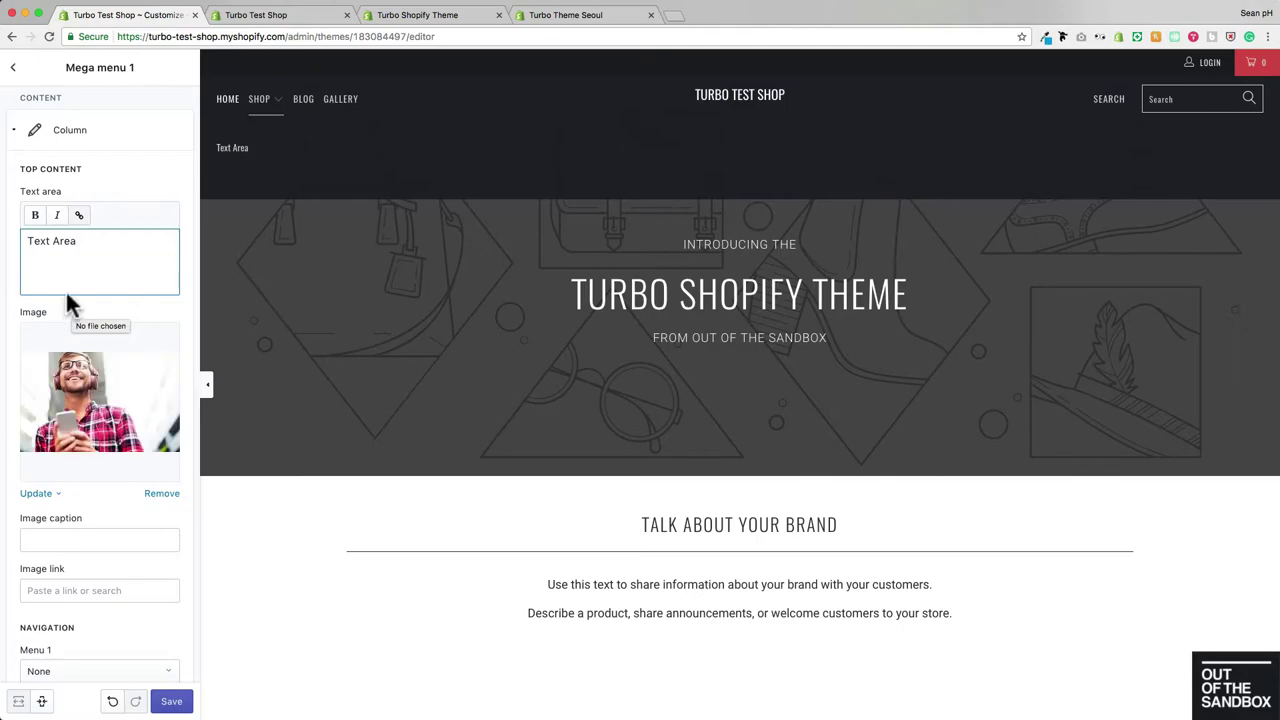
Step: Give the column's top image the caption "Image Caption"
scroll(70, 290, down, 5)
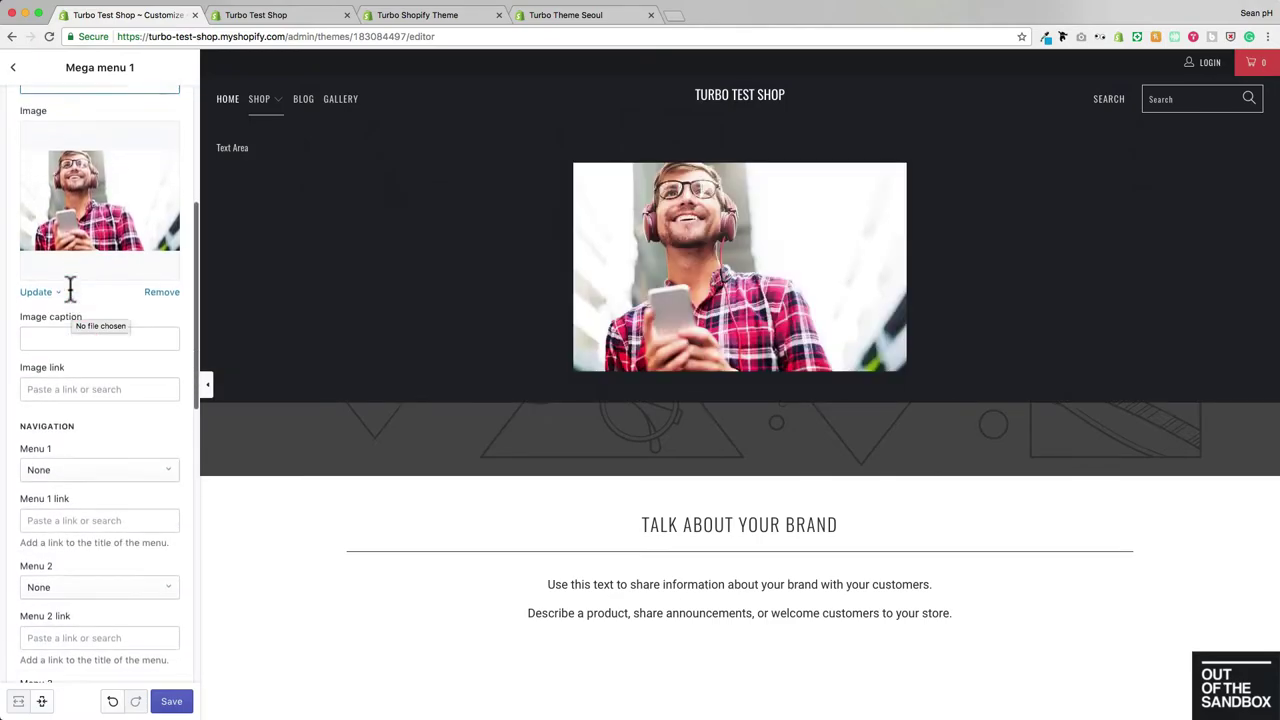
click(79, 289)
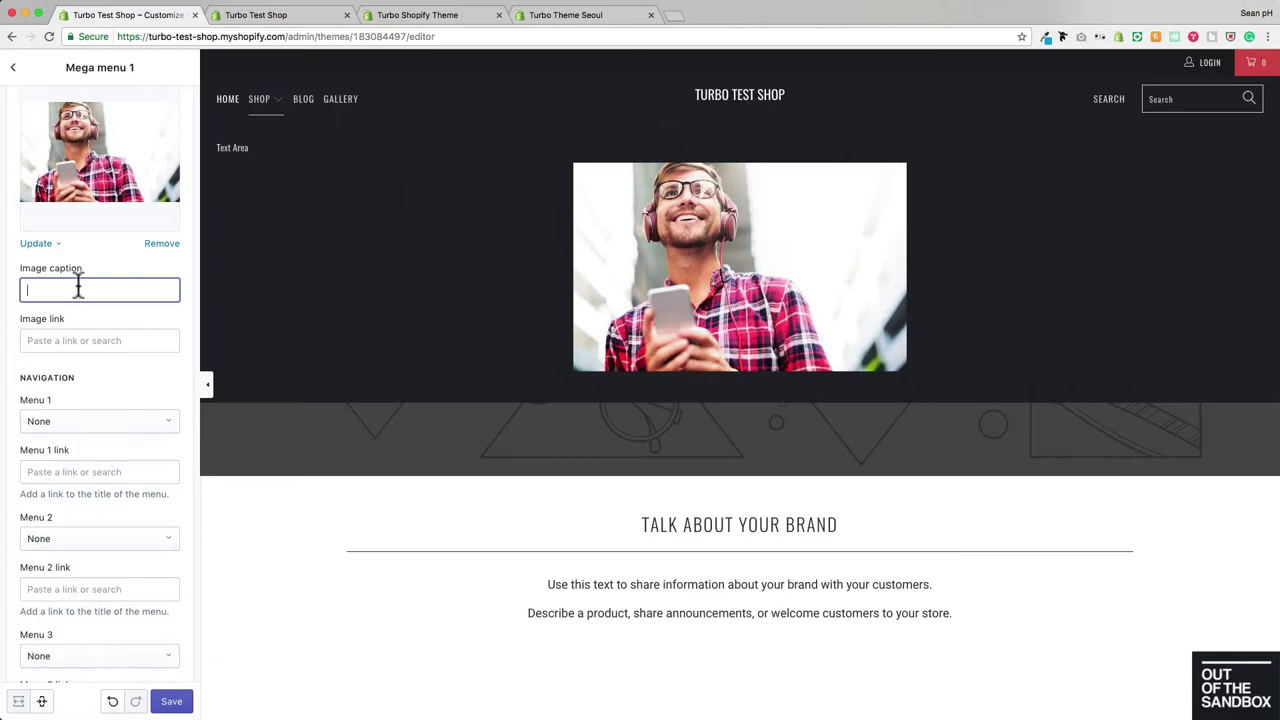
text(Image Caption)
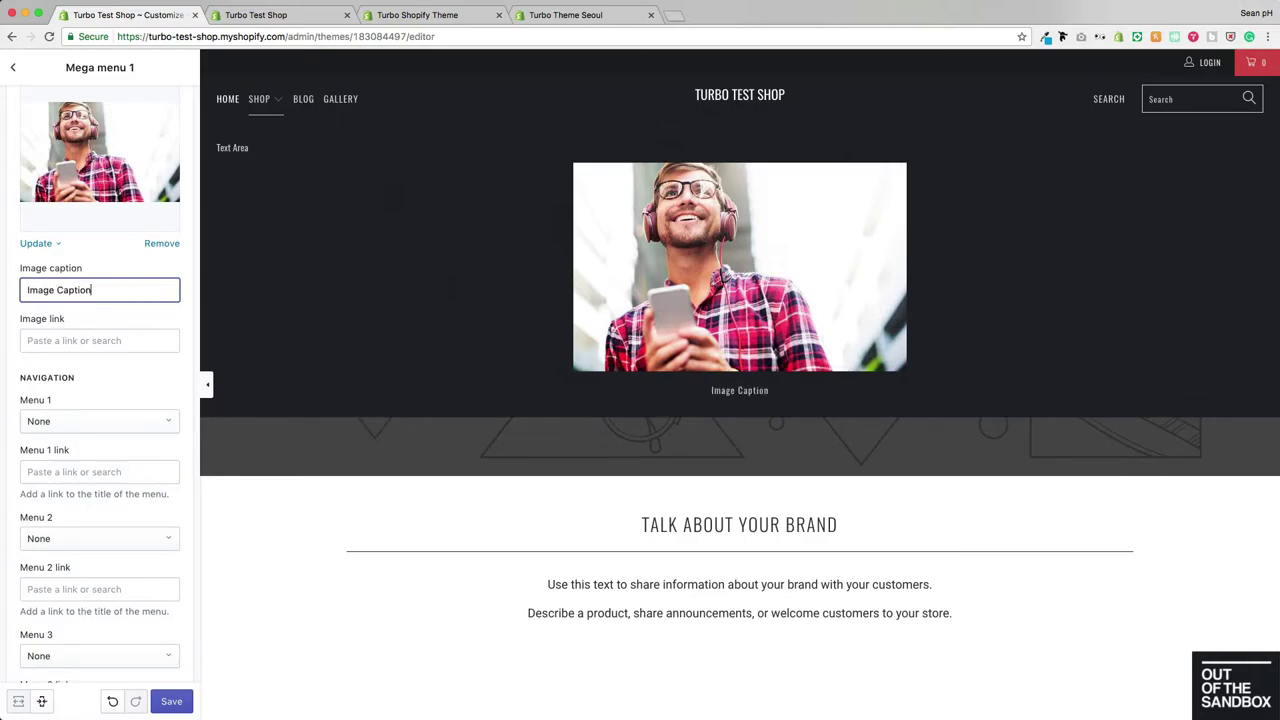
click(95, 340)
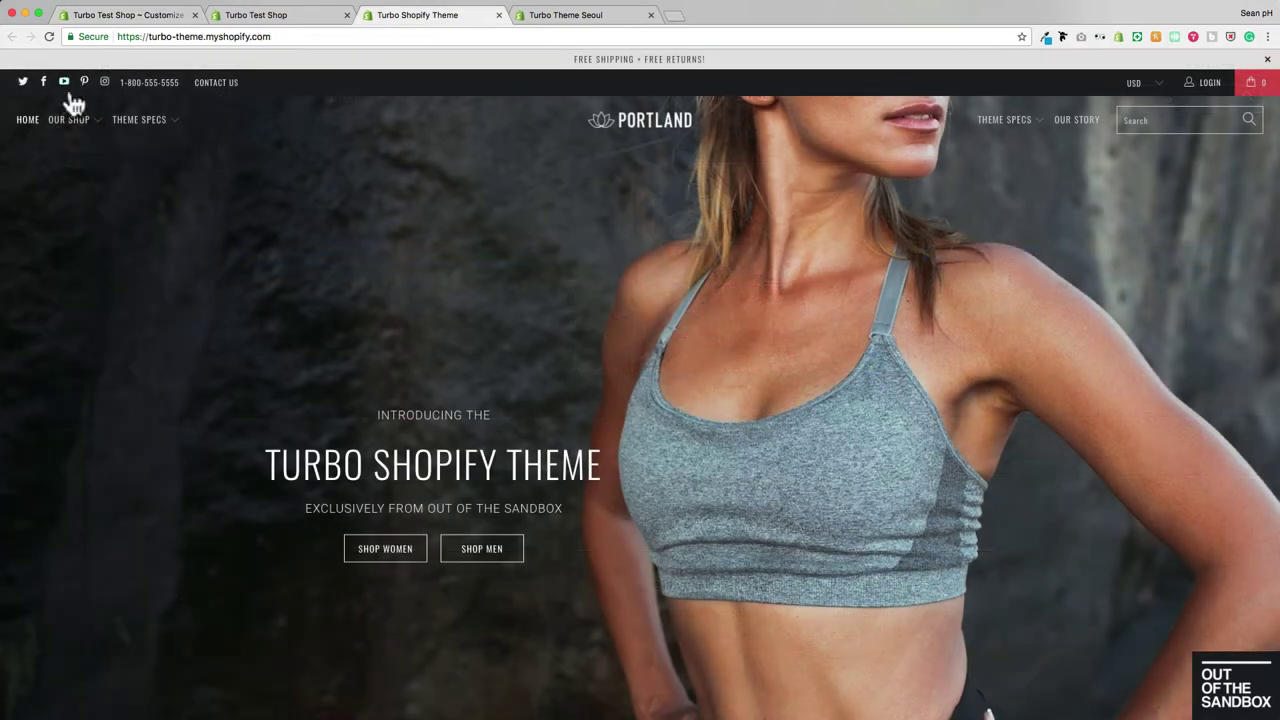
mouse_move(76, 133)
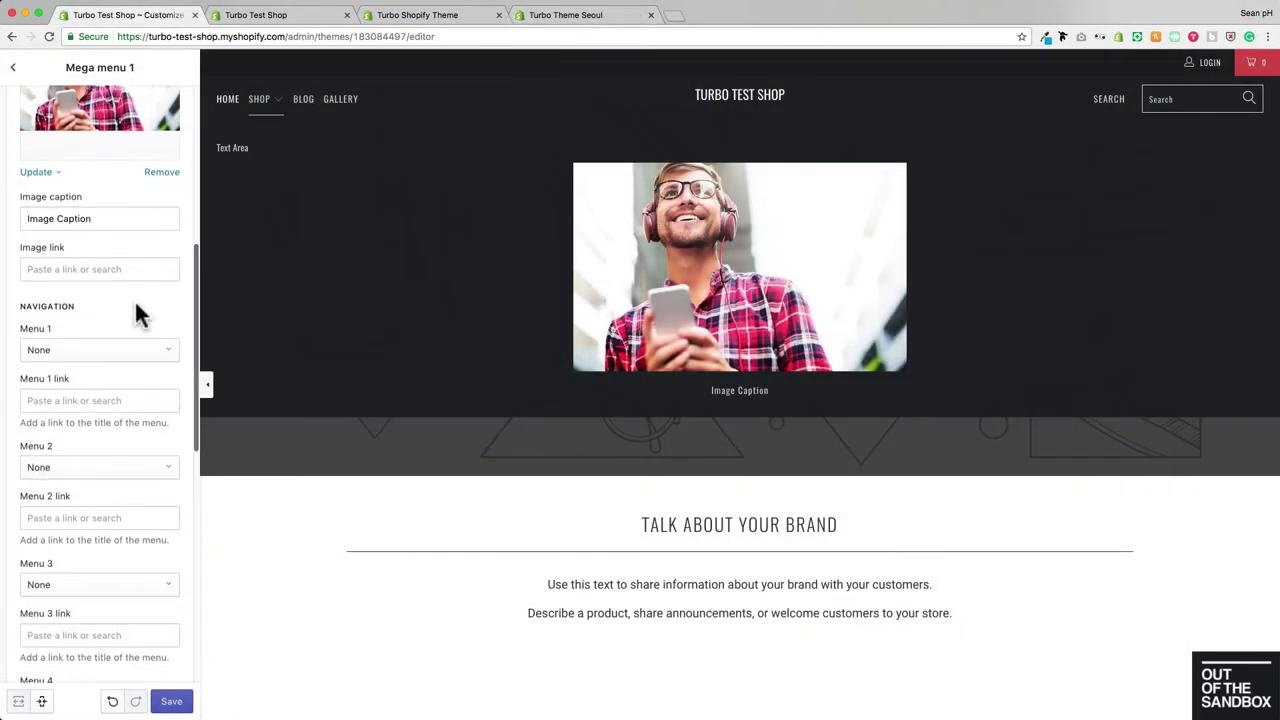
Step: Set the column's Menu 1 to the Headphones menu, leaving its title without a link
scroll(134, 299, down, 2)
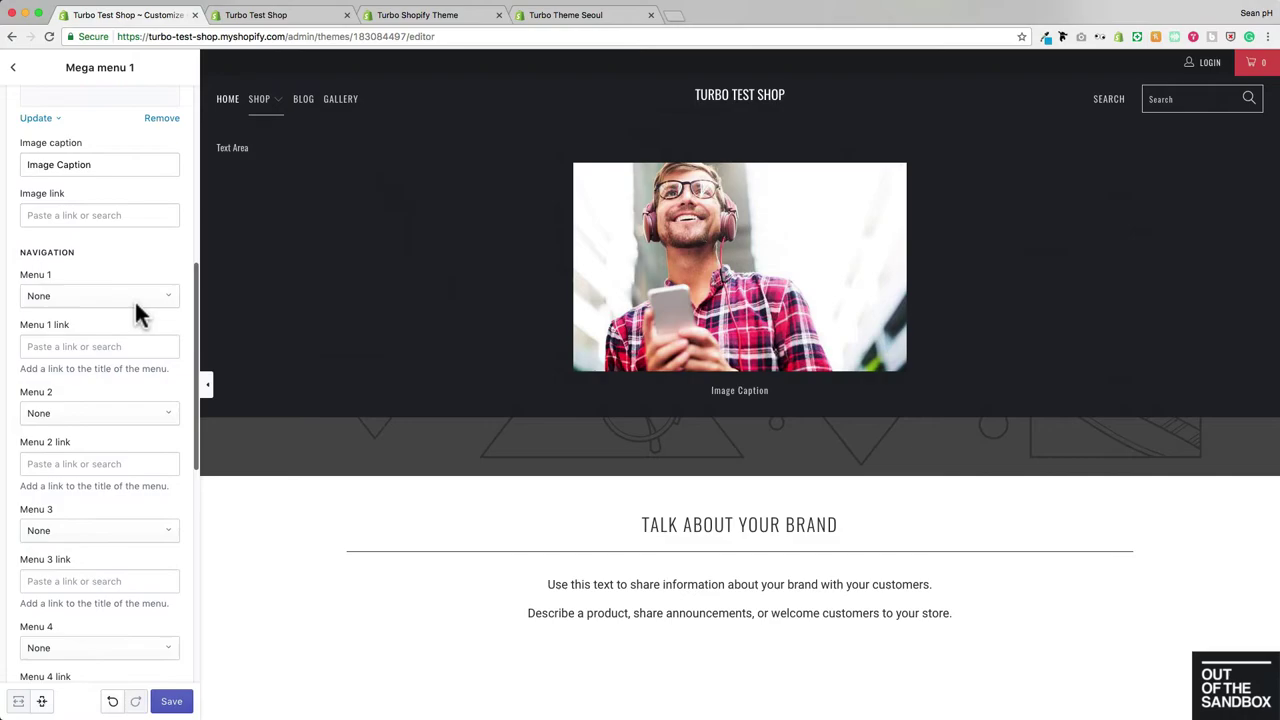
click(84, 295)
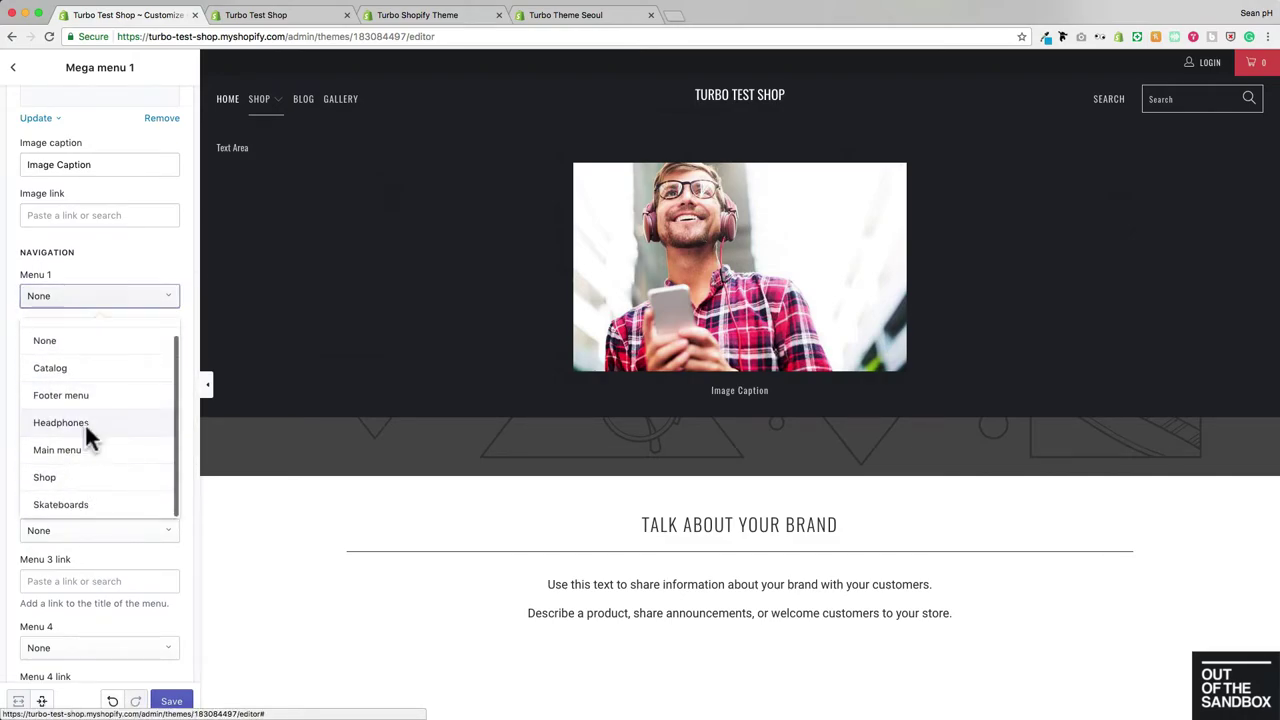
click(85, 423)
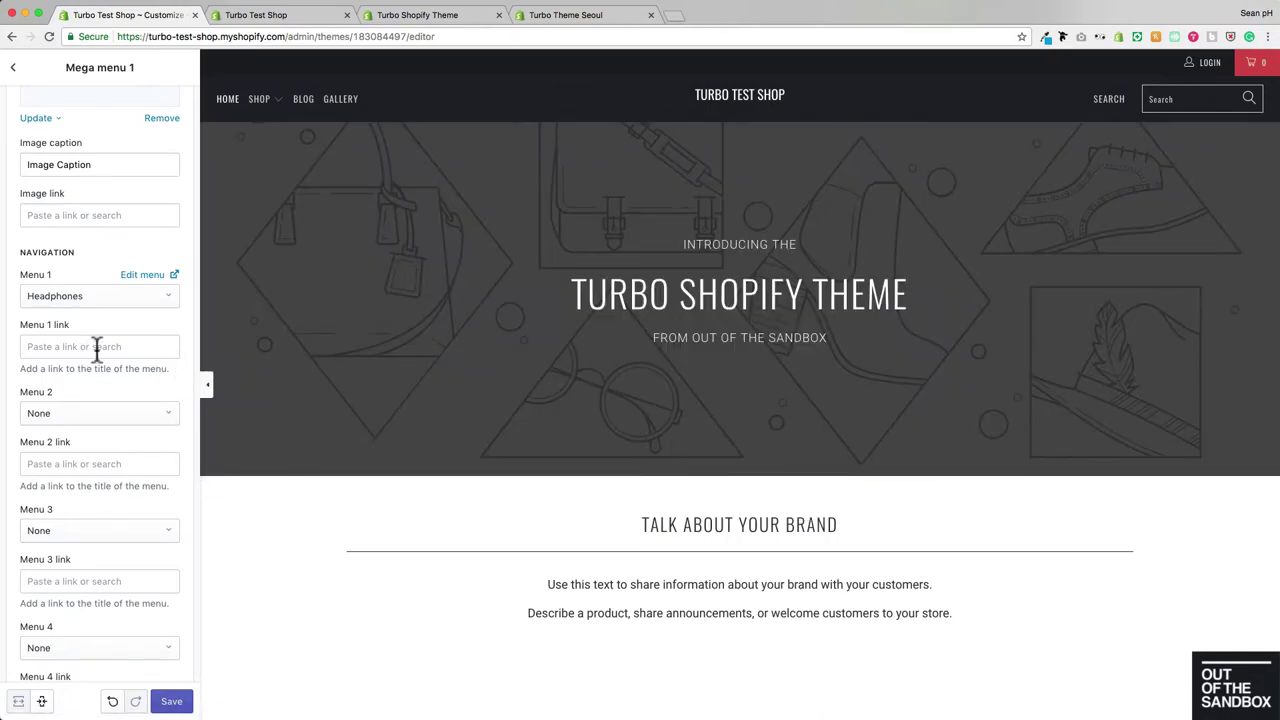
click(40, 345)
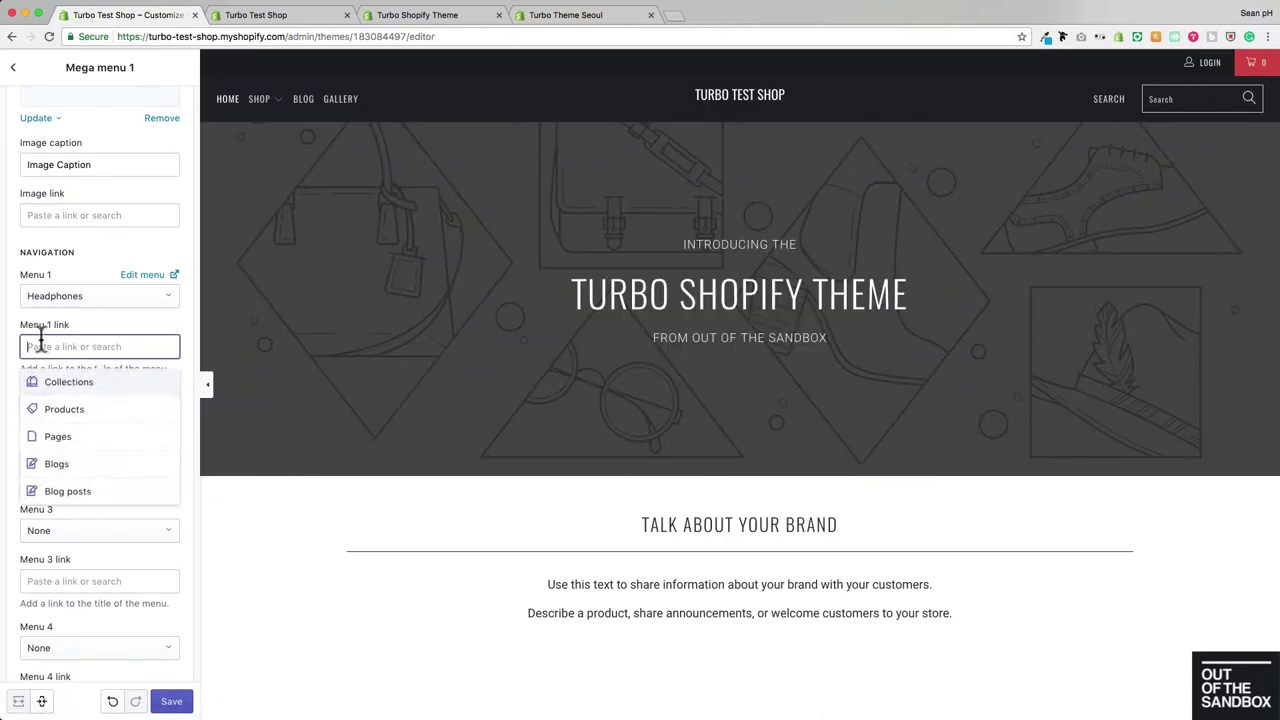
click(128, 329)
Step: Set the column's Menu 2 to Main menu
scroll(128, 386, down, 5)
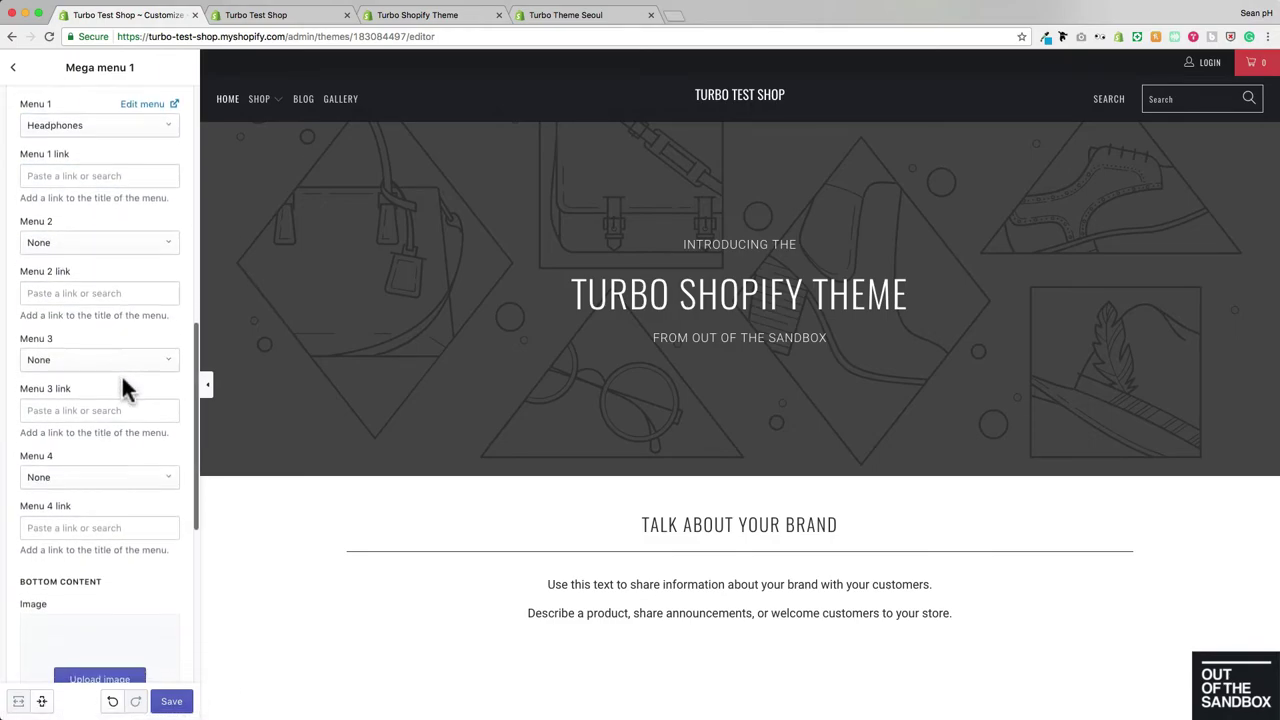
click(85, 243)
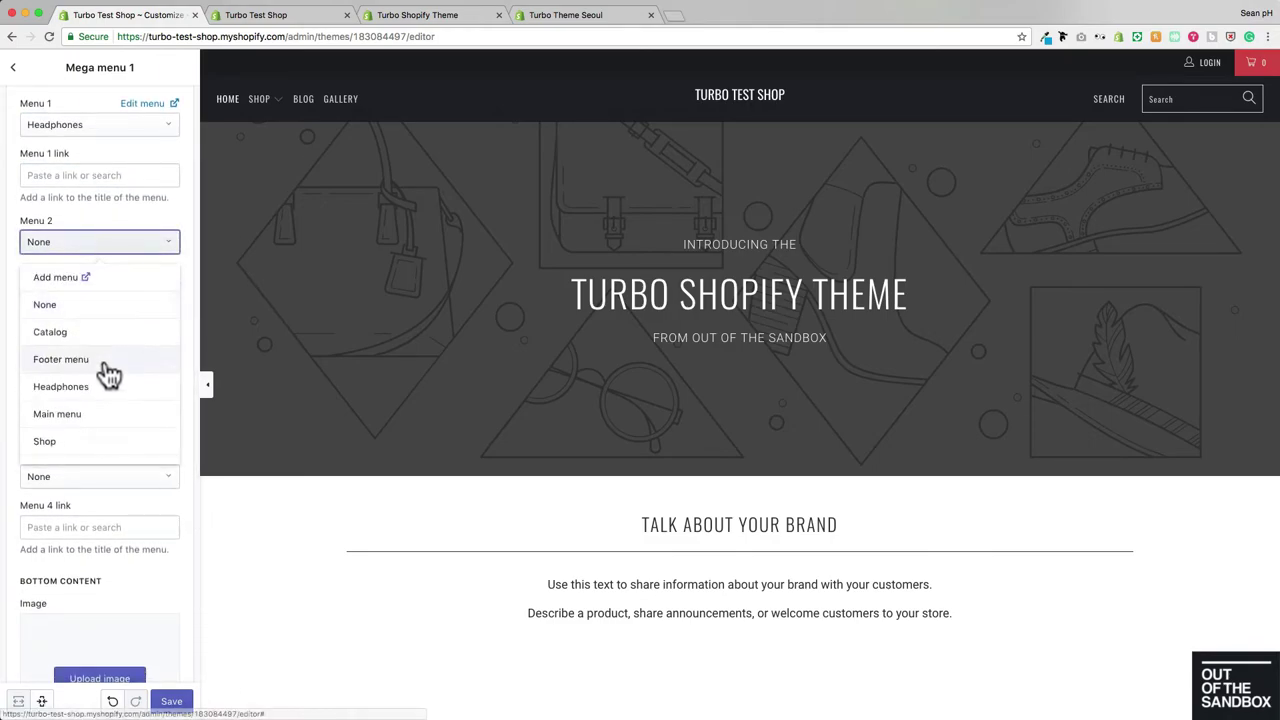
click(92, 413)
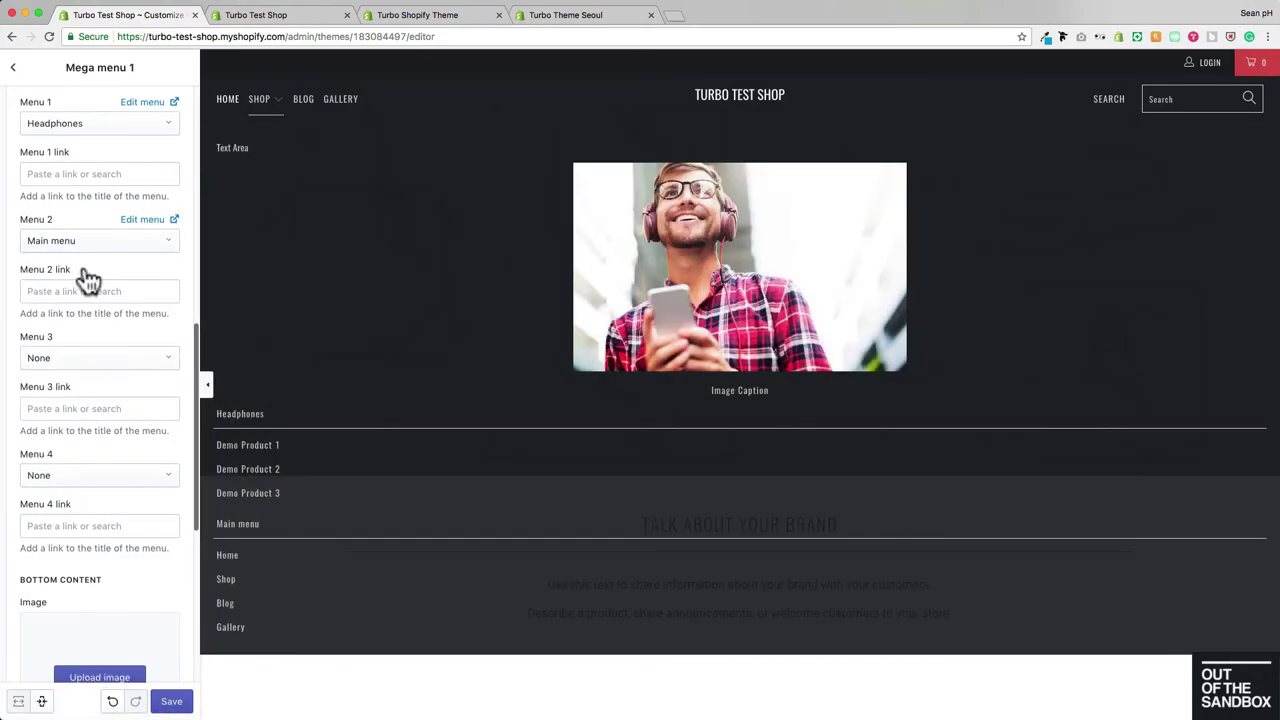
scroll(86, 268, down, 1)
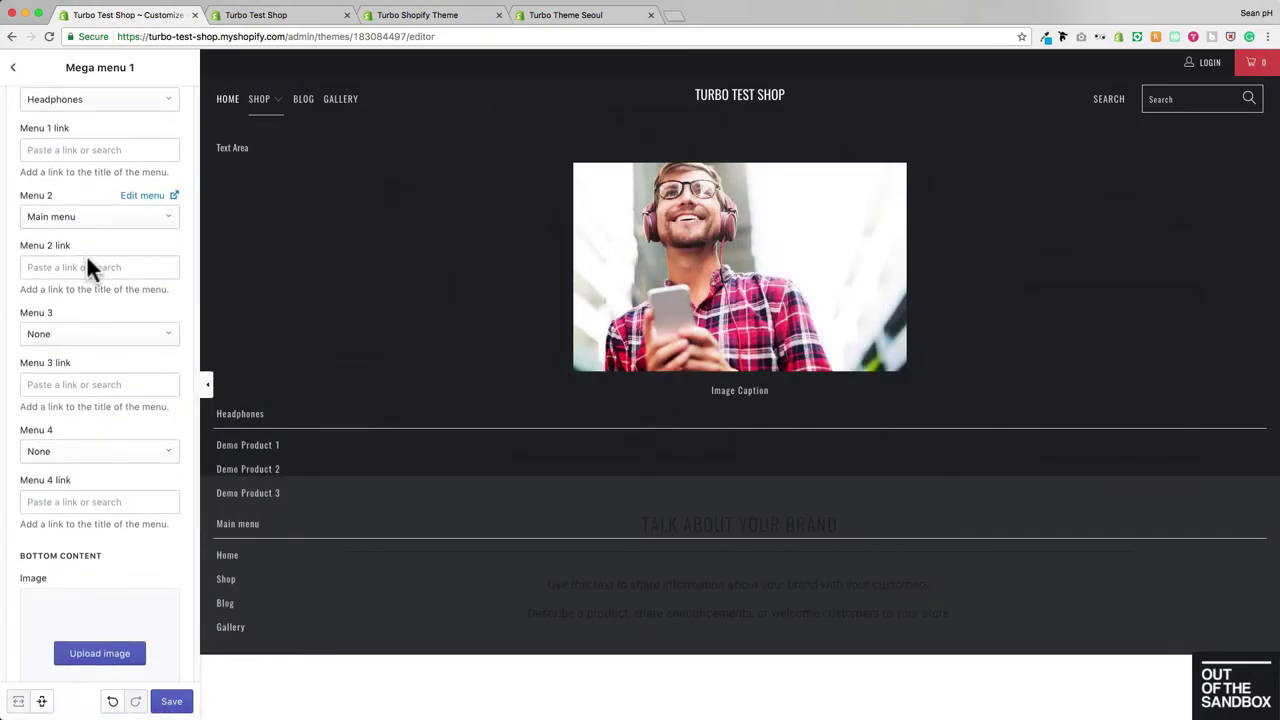
scroll(88, 268, down, 1)
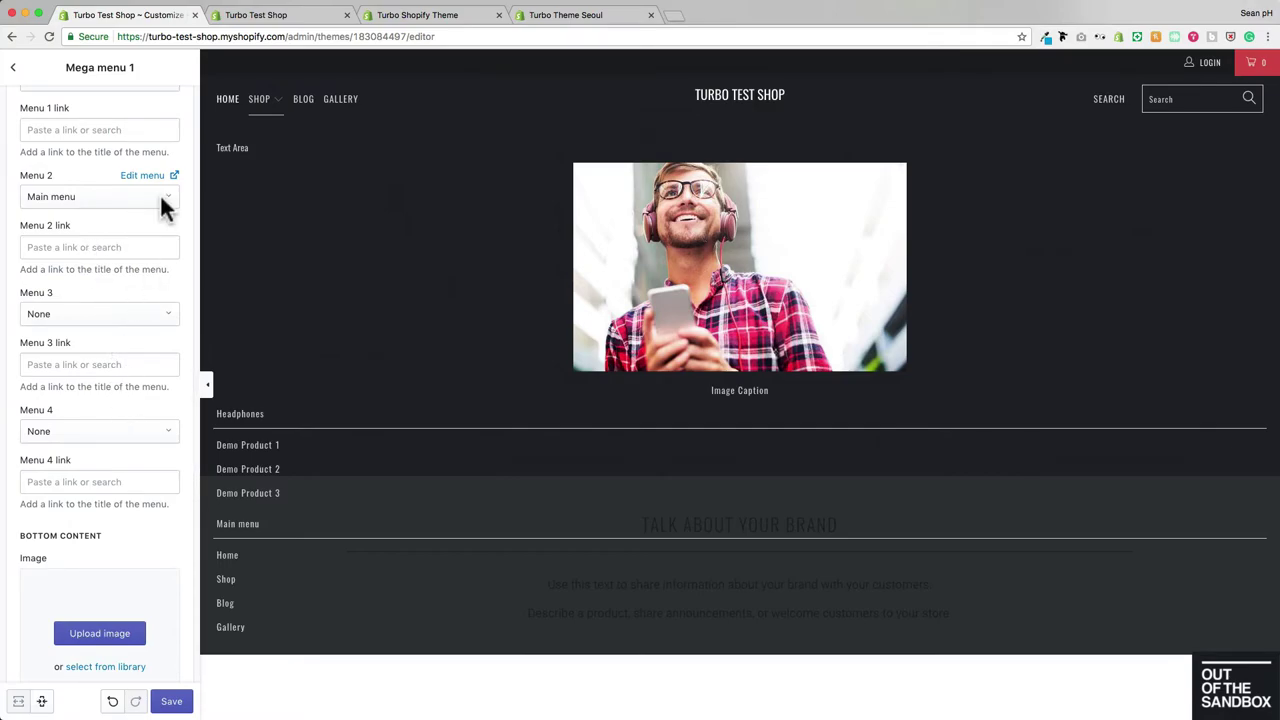
Step: Set the column's Menu 2 back to None
click(160, 194)
click(62, 260)
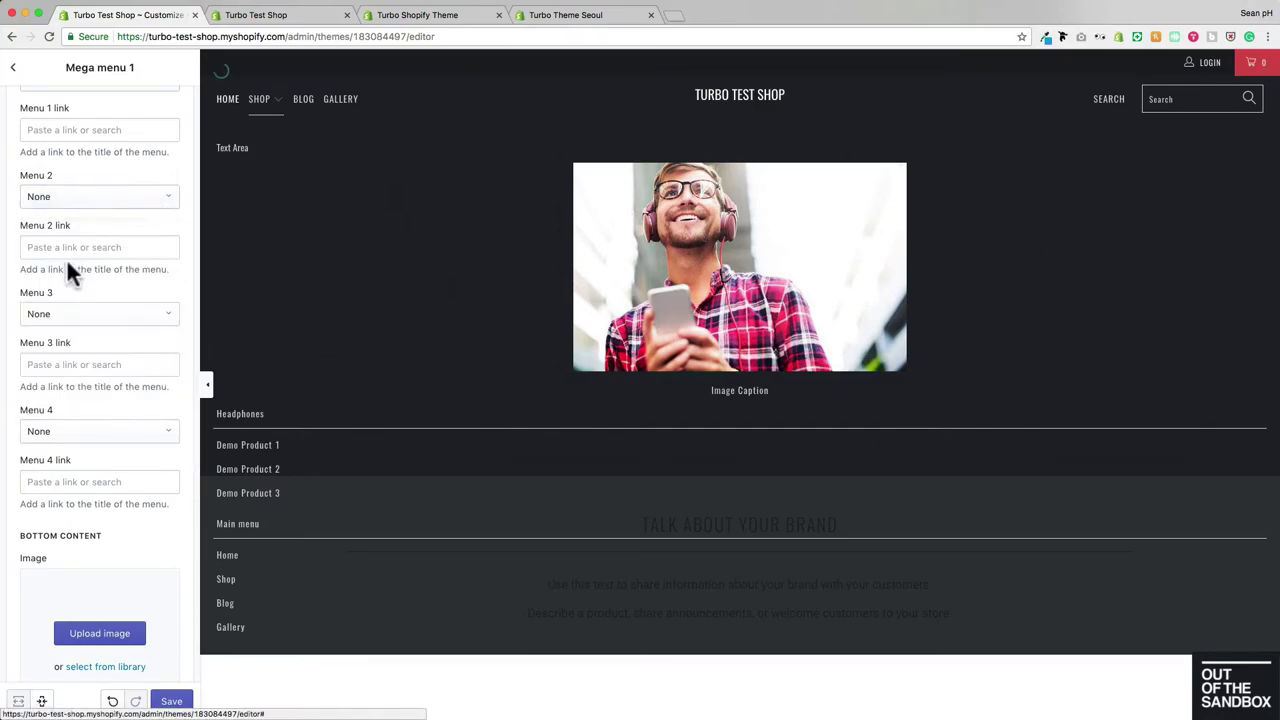
Step: Upload shoes-800x500.jpg as the image in the column's bottom content
scroll(78, 414, down, 5)
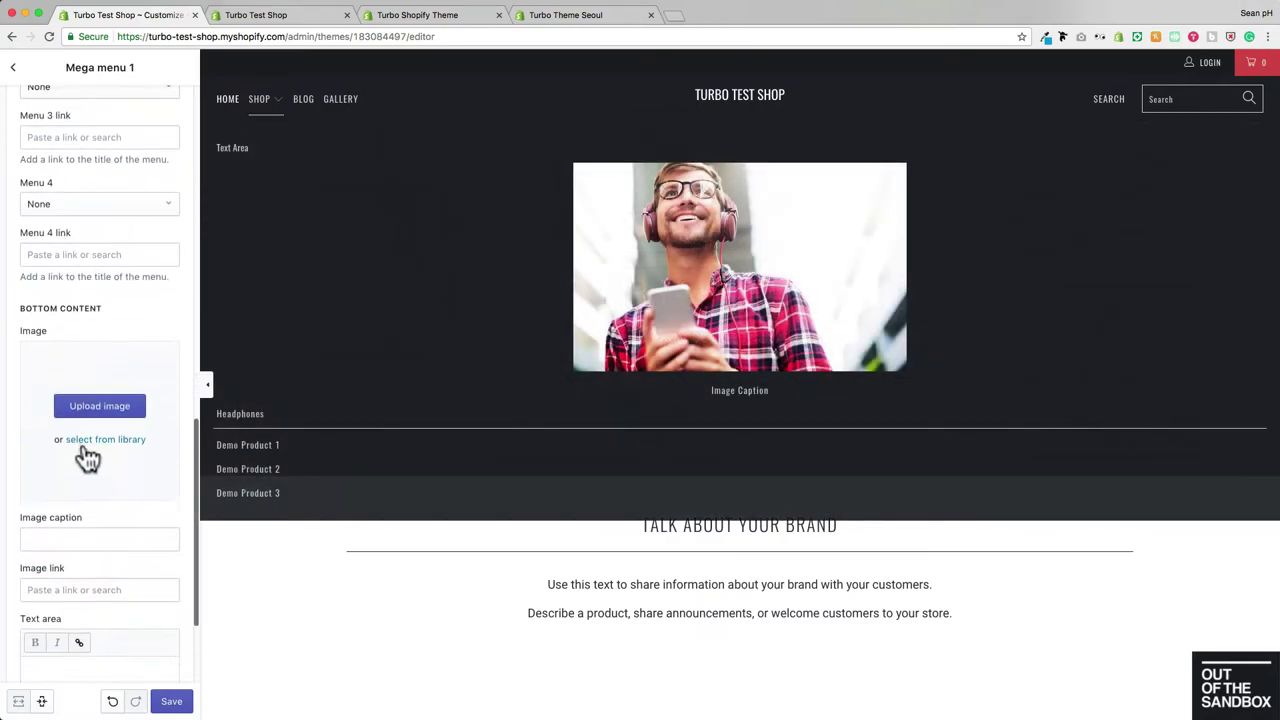
scroll(100, 460, down, 2)
scroll(120, 240, down, 2)
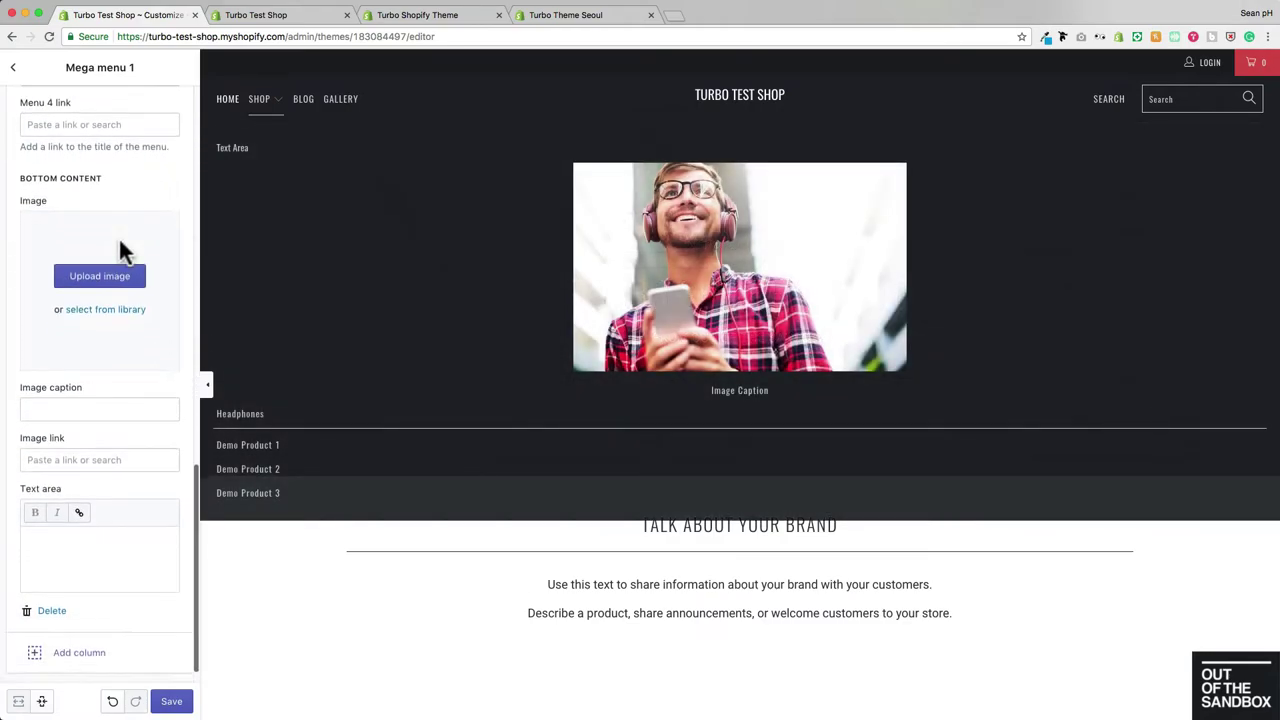
scroll(119, 241, down, 1)
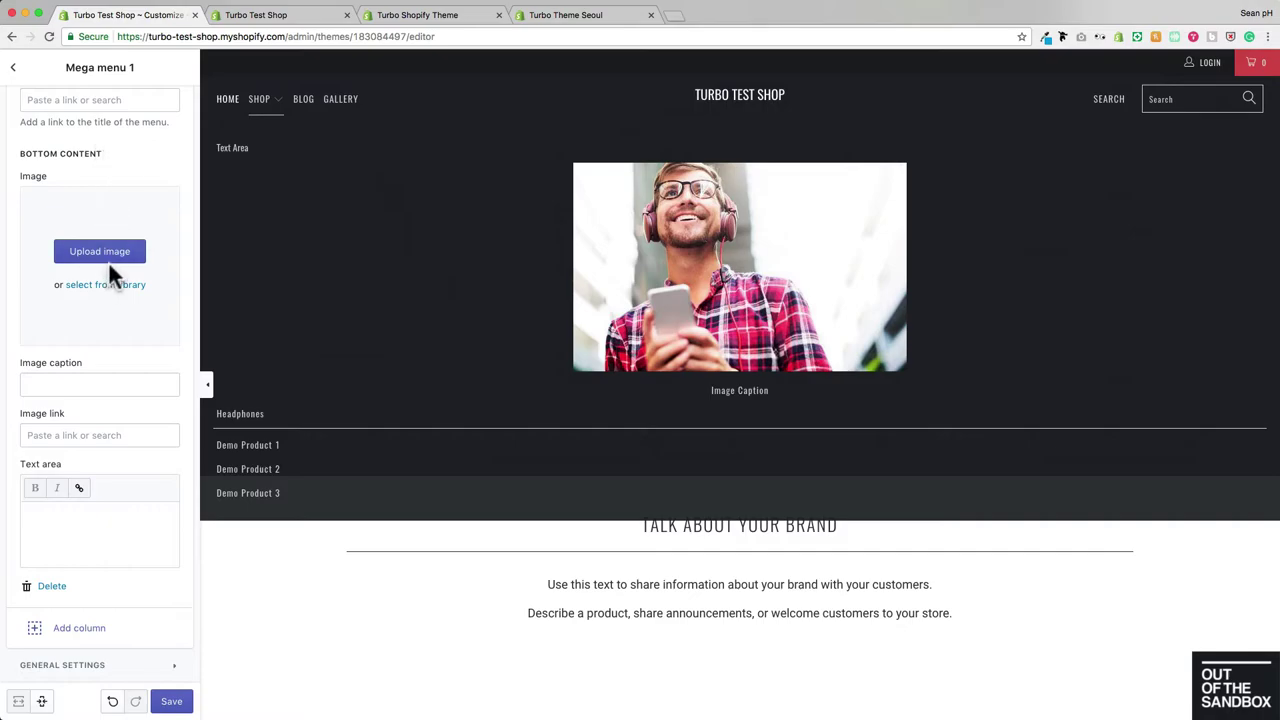
click(104, 254)
click(592, 137)
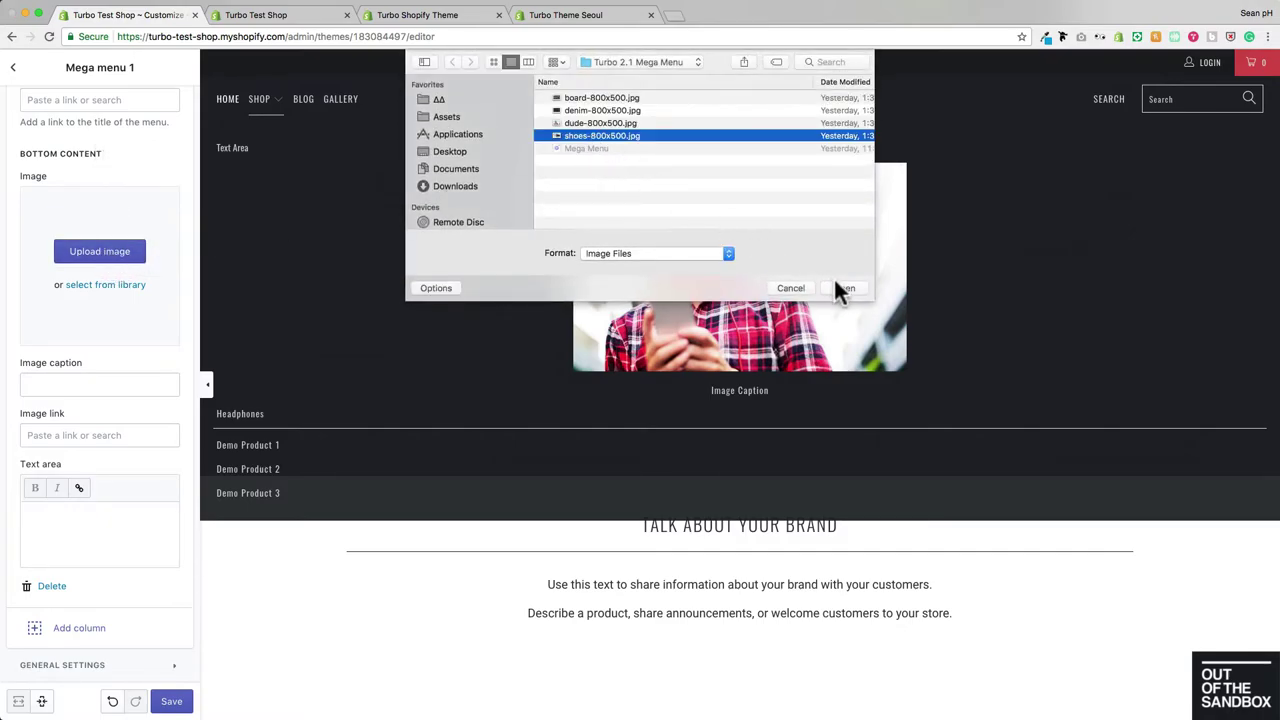
click(850, 288)
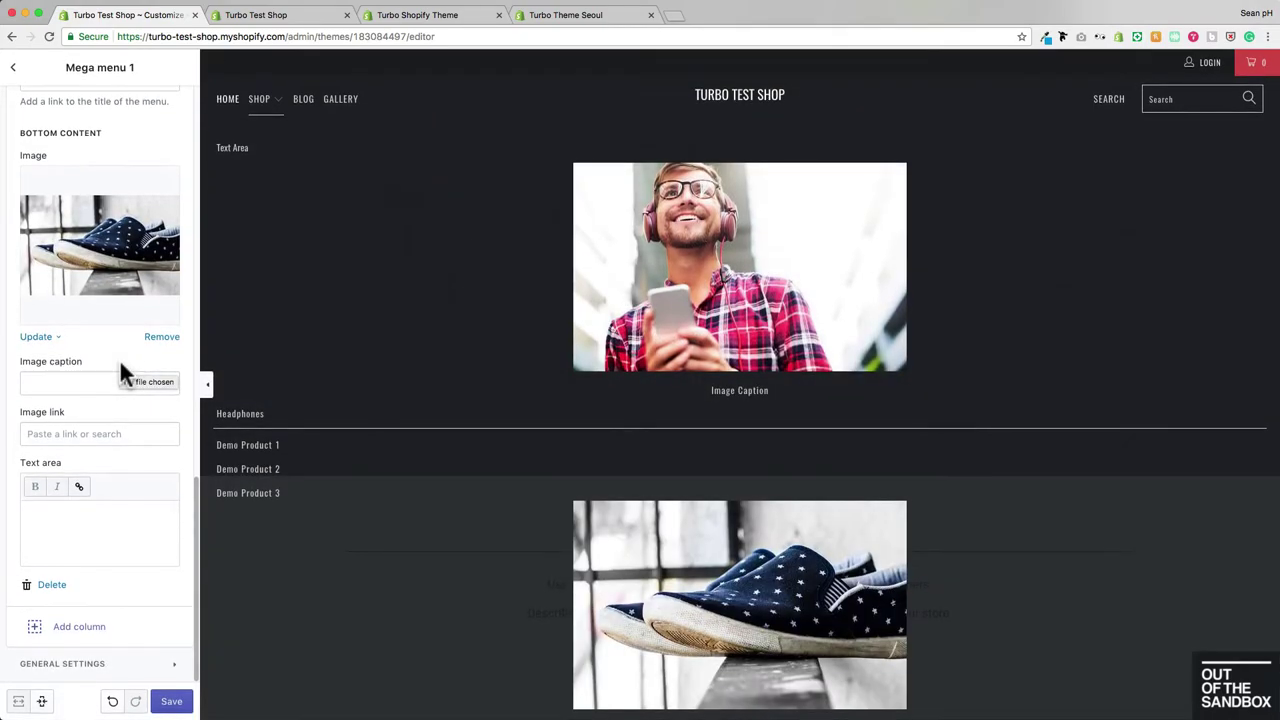
Step: Caption the bottom image "Image Caption" without a link, and enter "Text Area" in the bottom content's text area
click(75, 382)
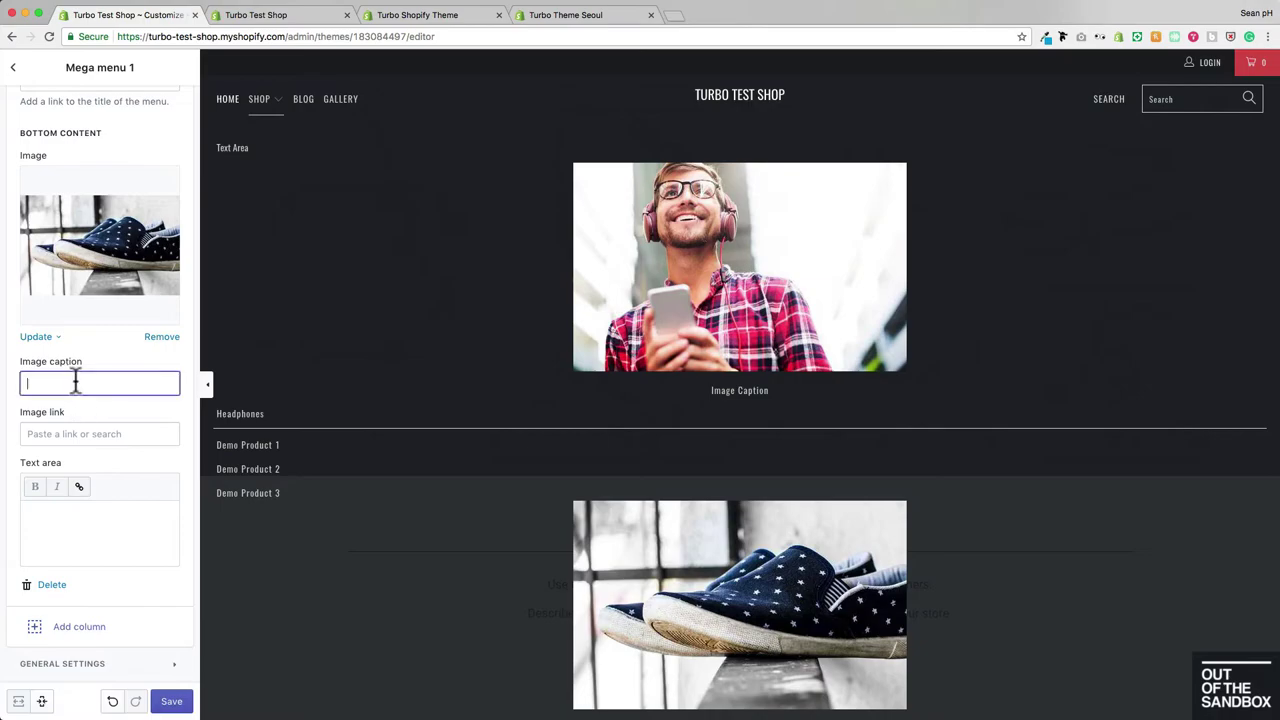
text(Image Caption)
click(120, 433)
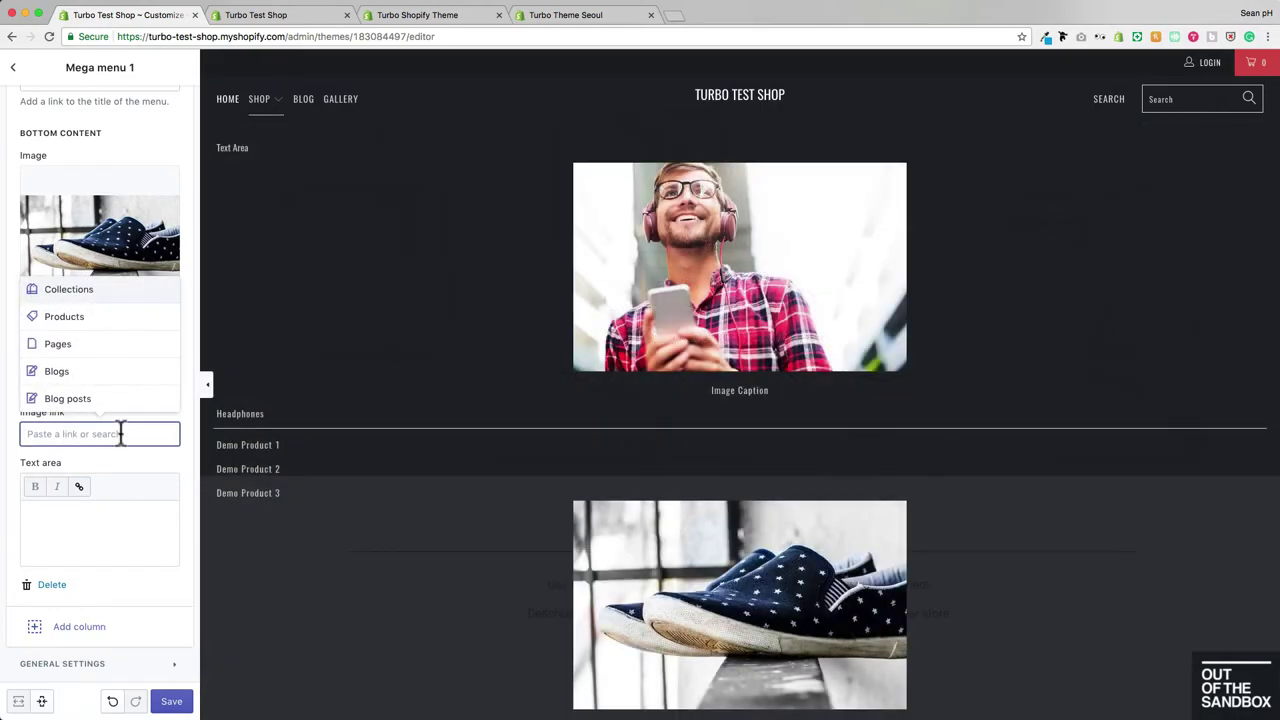
click(11, 452)
click(88, 520)
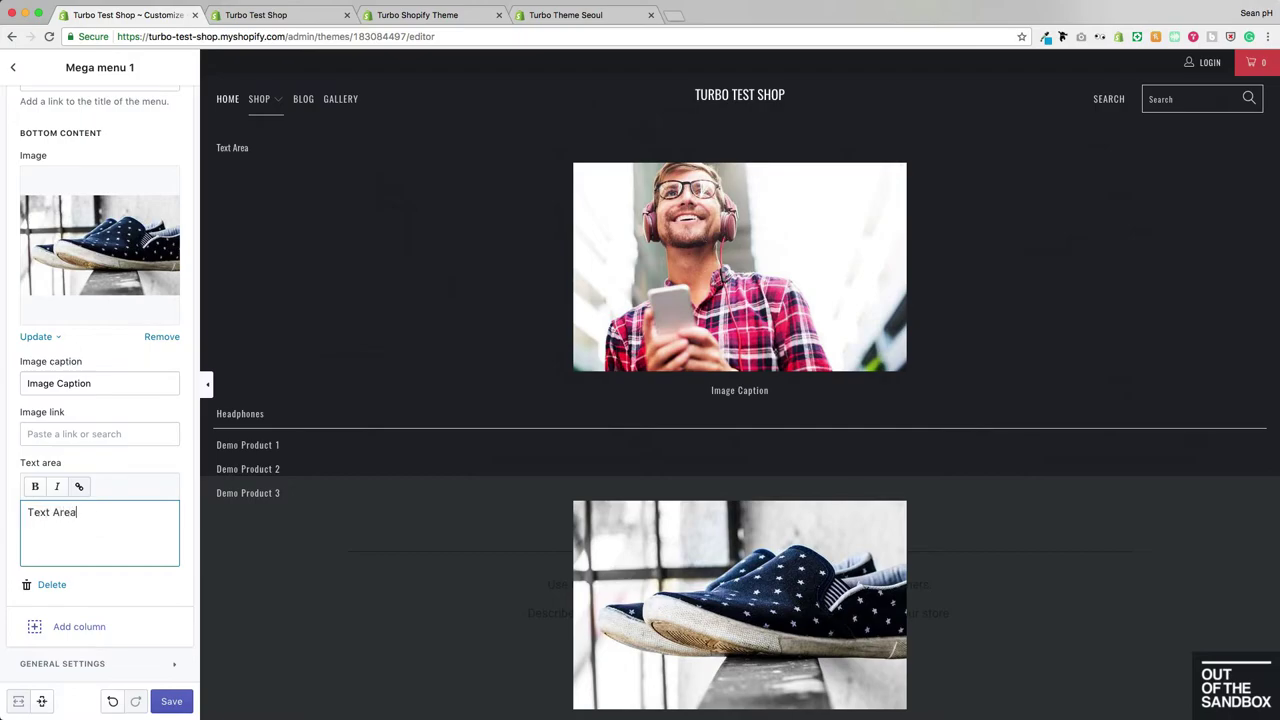
Step: Review the column's full top, menu and bottom content in the Shop mega menu preview
scroll(434, 491, down, 5)
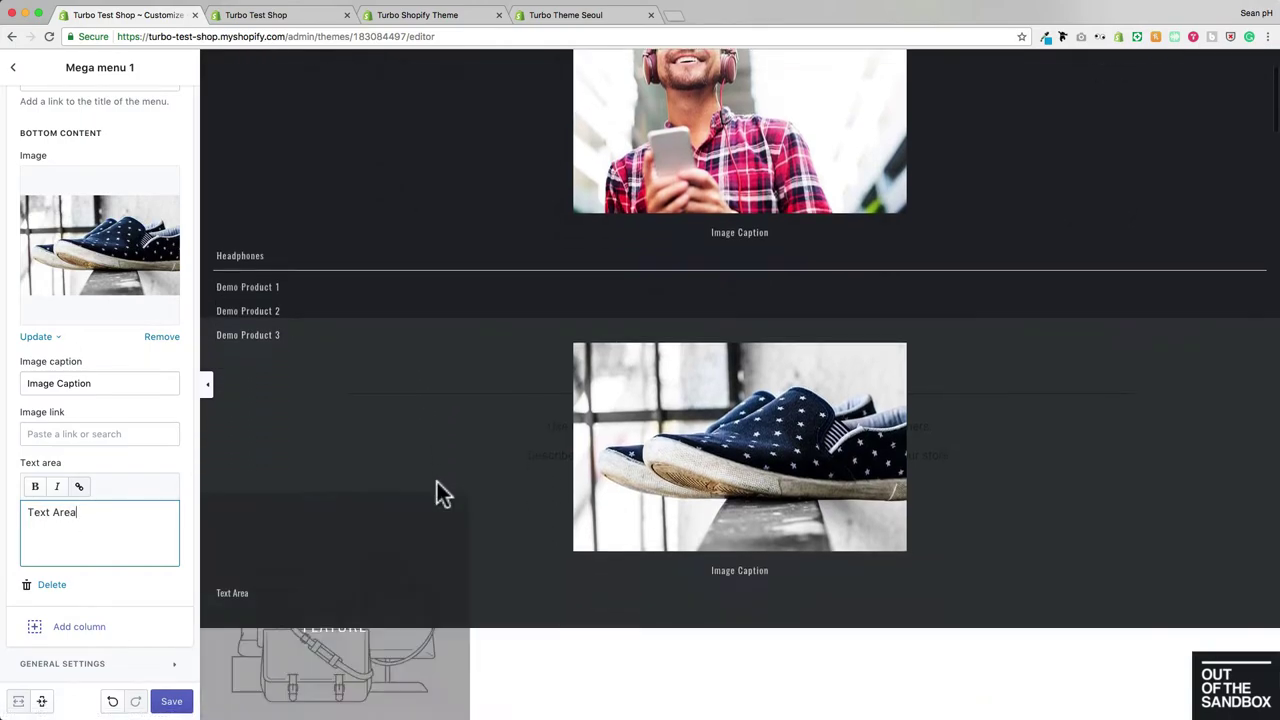
scroll(397, 266, up, 5)
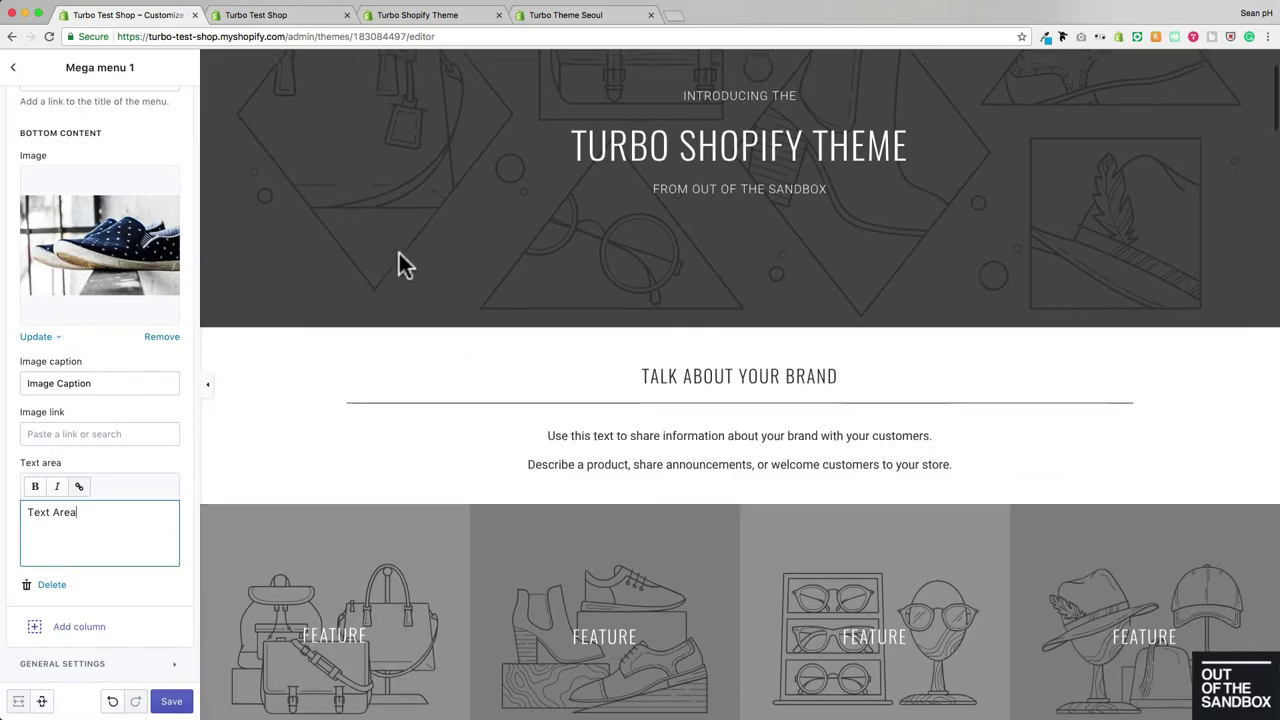
mouse_move(265, 99)
scroll(306, 155, down, 2)
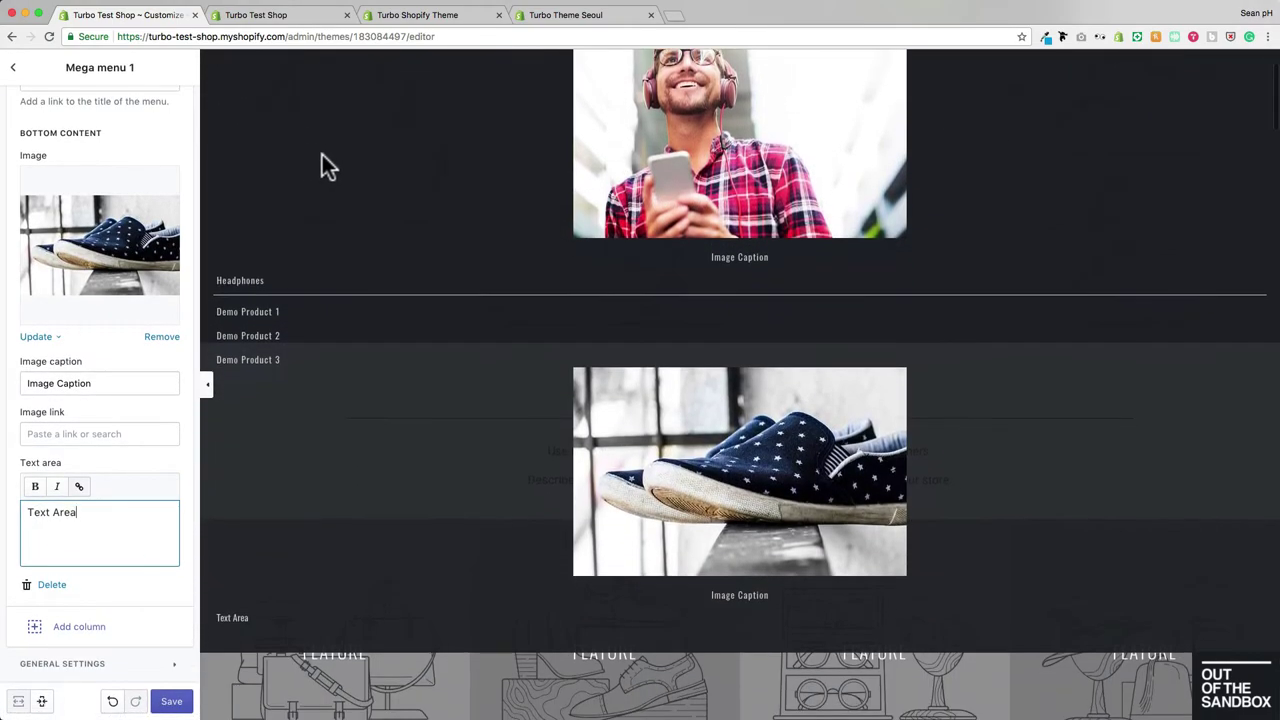
scroll(324, 155, up, 2)
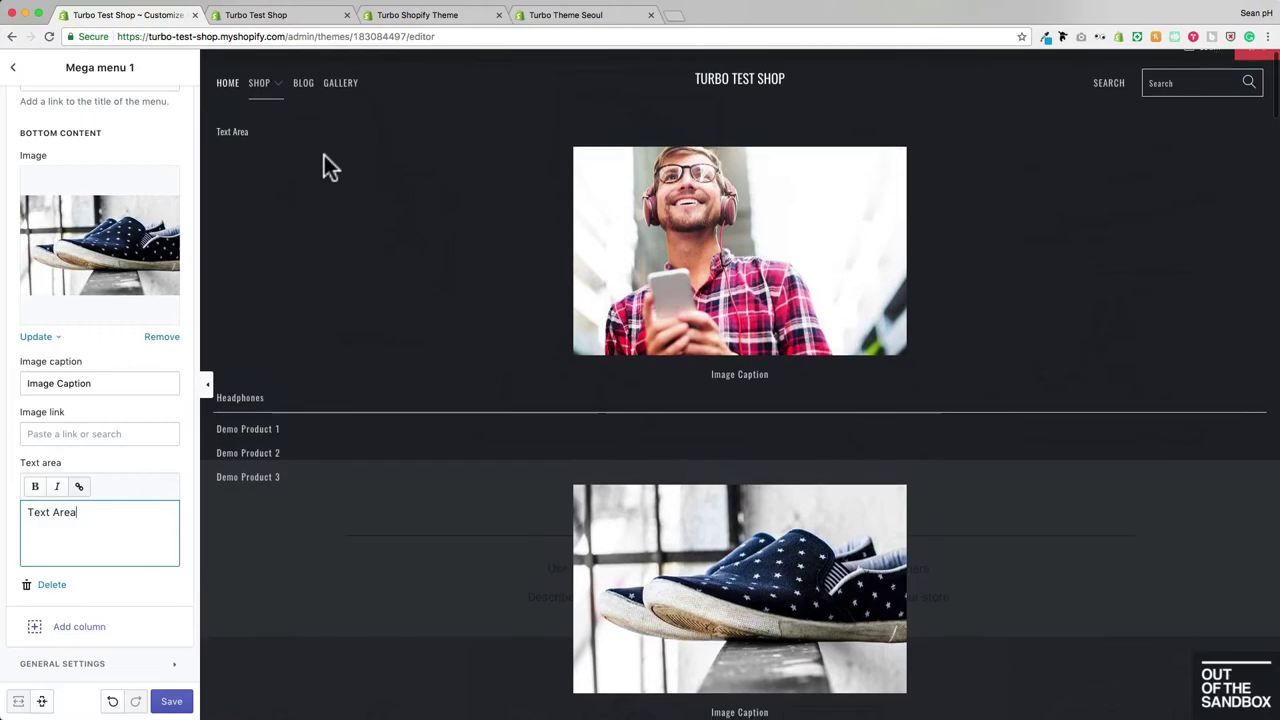
scroll(324, 155, down, 2)
scroll(324, 155, up, 2)
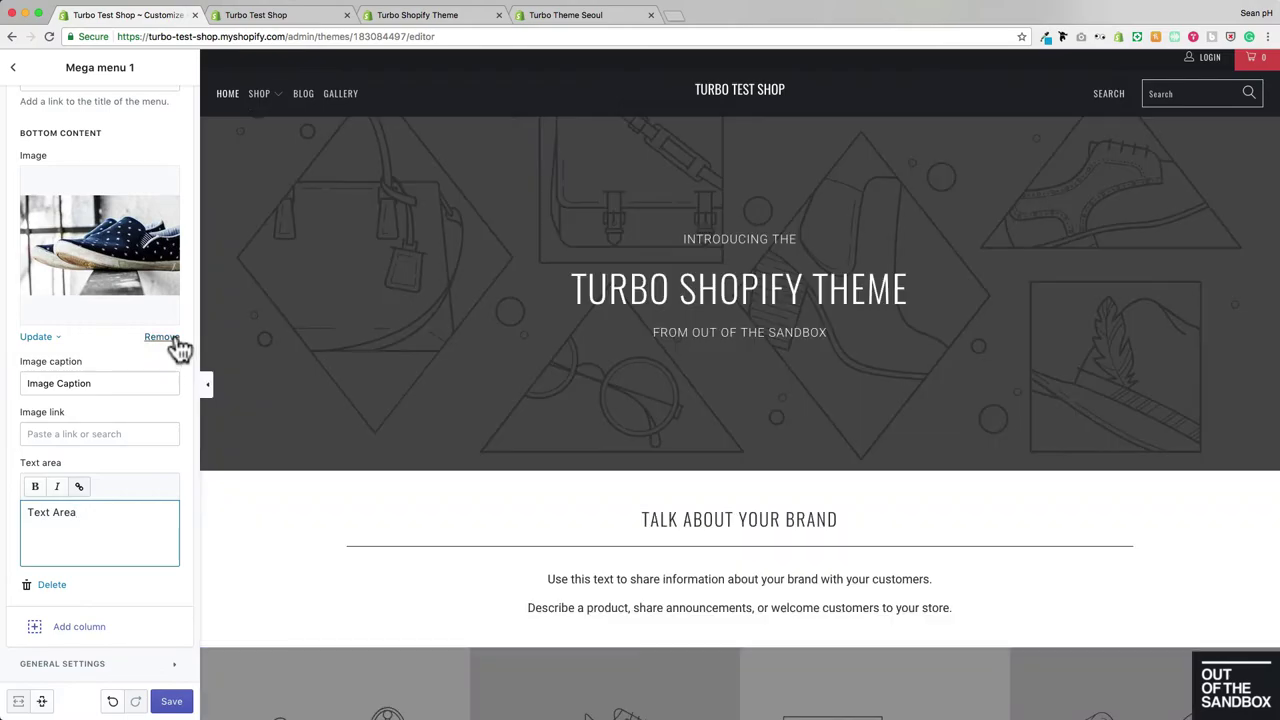
Step: Remove the image from the column's bottom content and clear its caption and text area
click(165, 337)
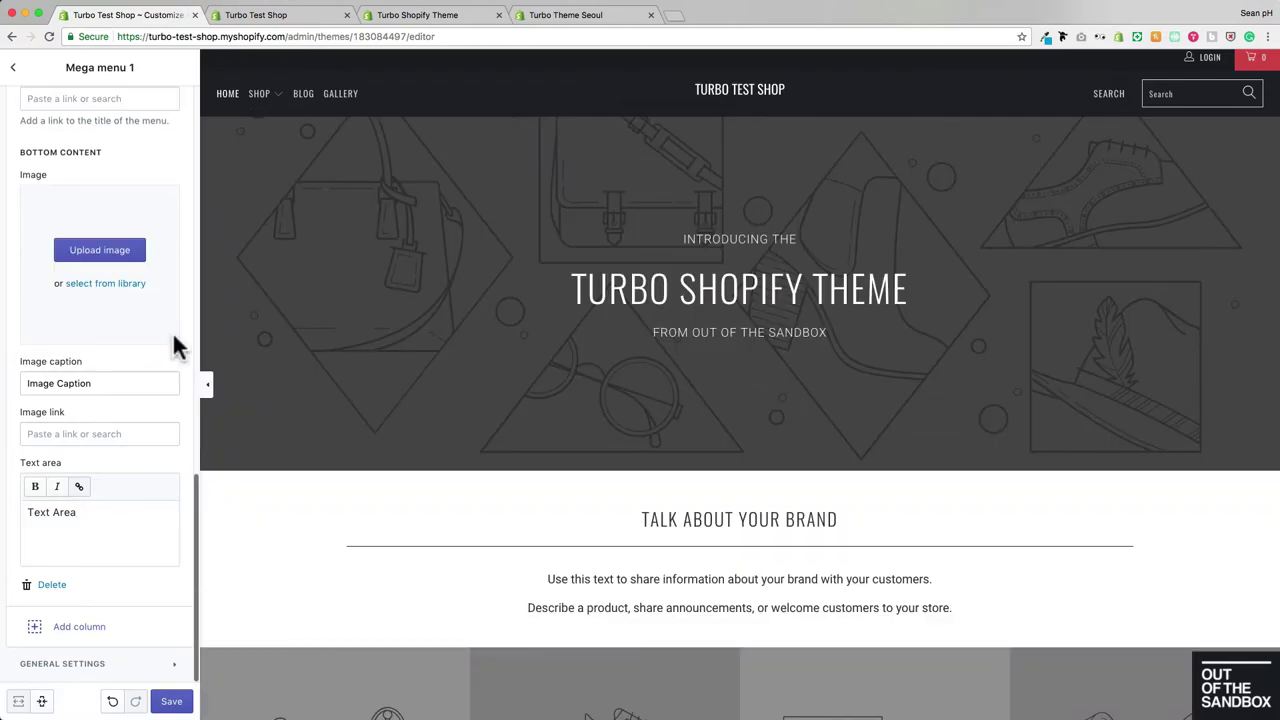
triple_click(153, 377)
key(BackSpace)
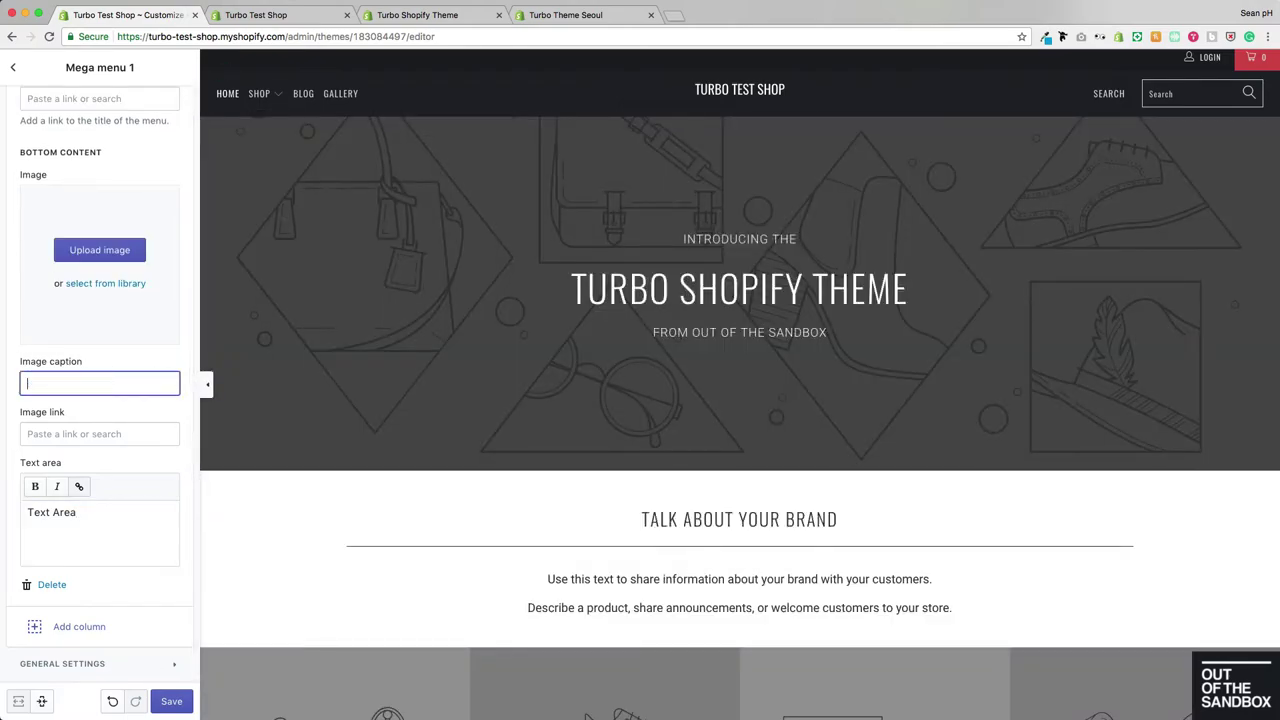
click(90, 545)
key(super+a)
key(BackSpace)
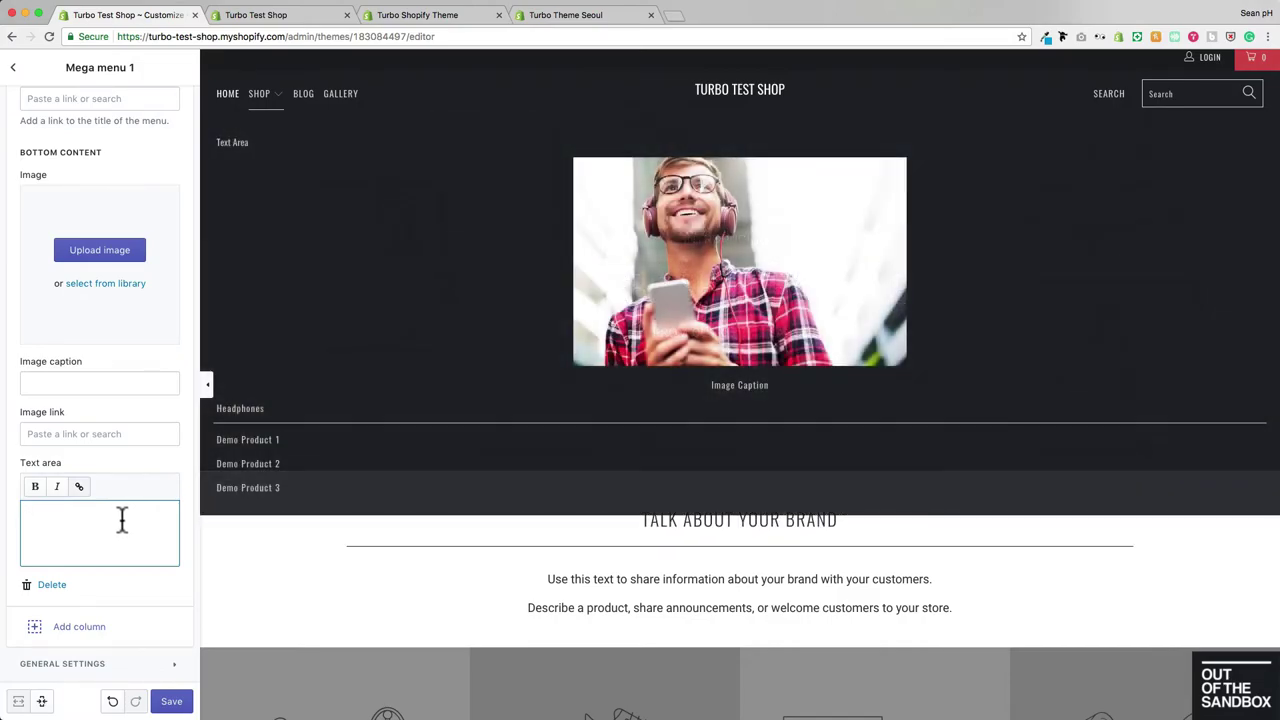
Step: Add a second column to the mega menu and enter "Text Area" in its top content's text area
scroll(122, 520, up, 3)
scroll(122, 526, down, 3)
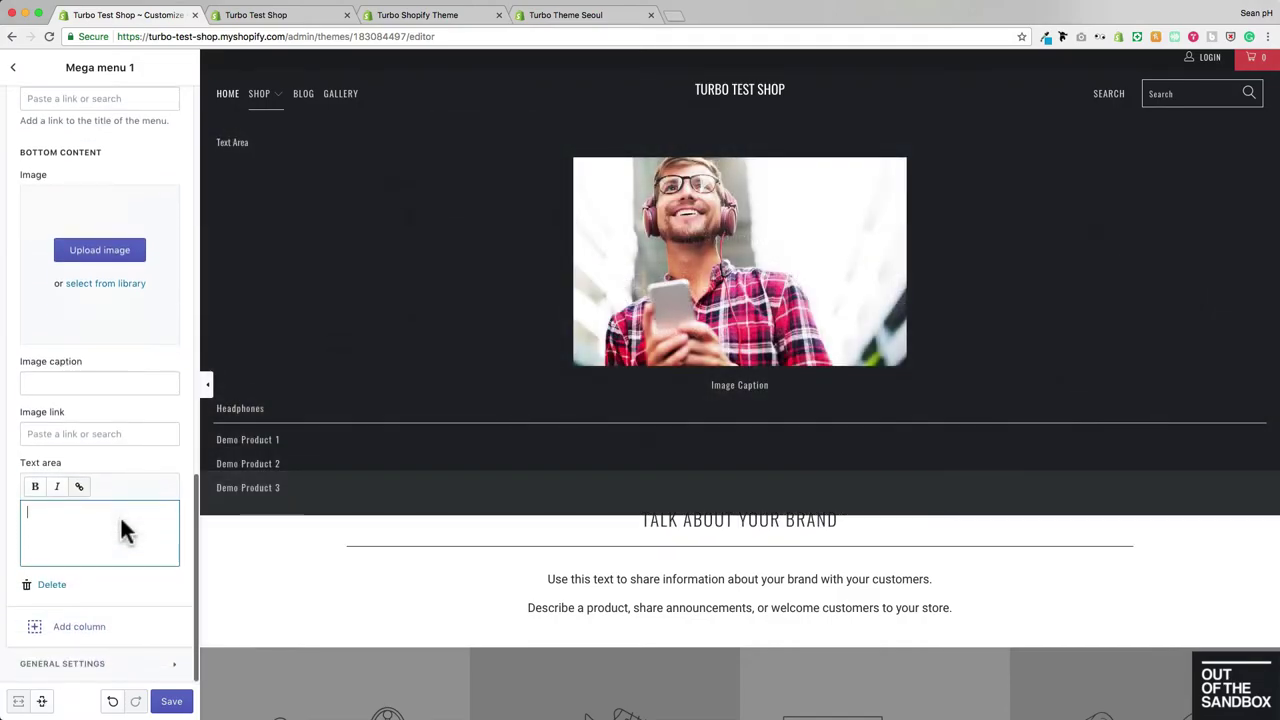
click(80, 636)
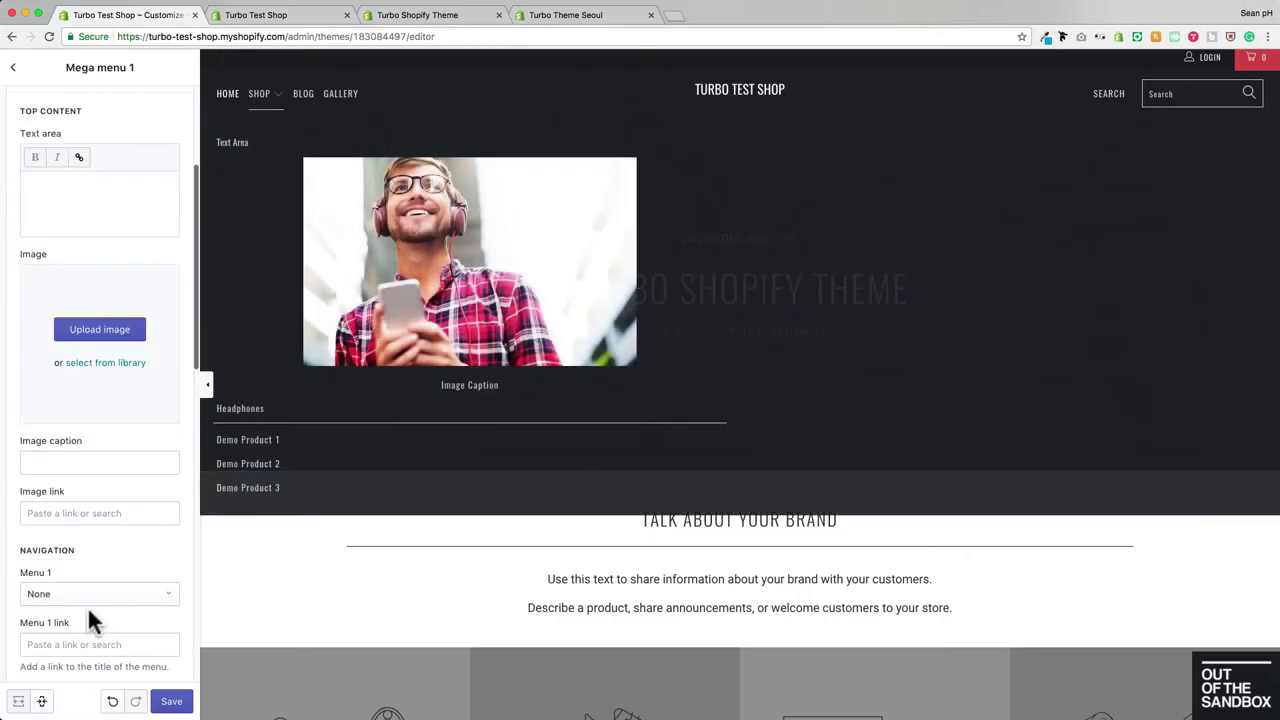
scroll(63, 450, down, 1)
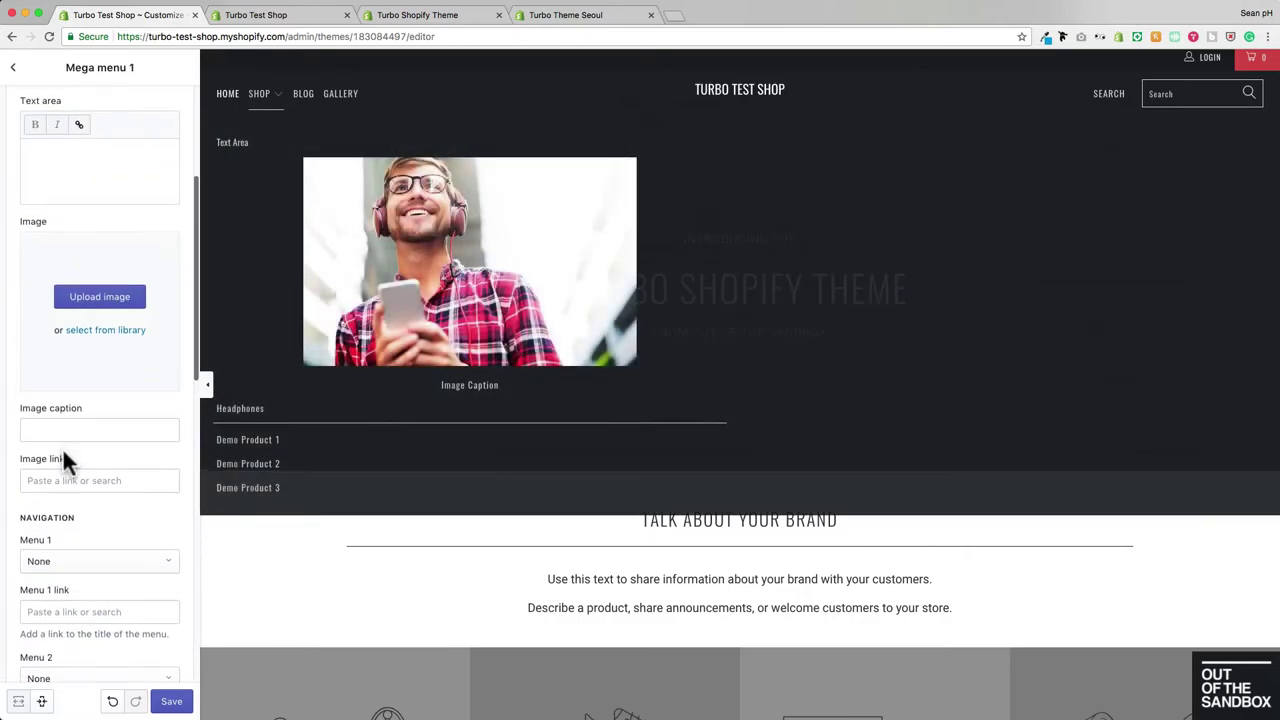
scroll(63, 457, up, 3)
click(103, 223)
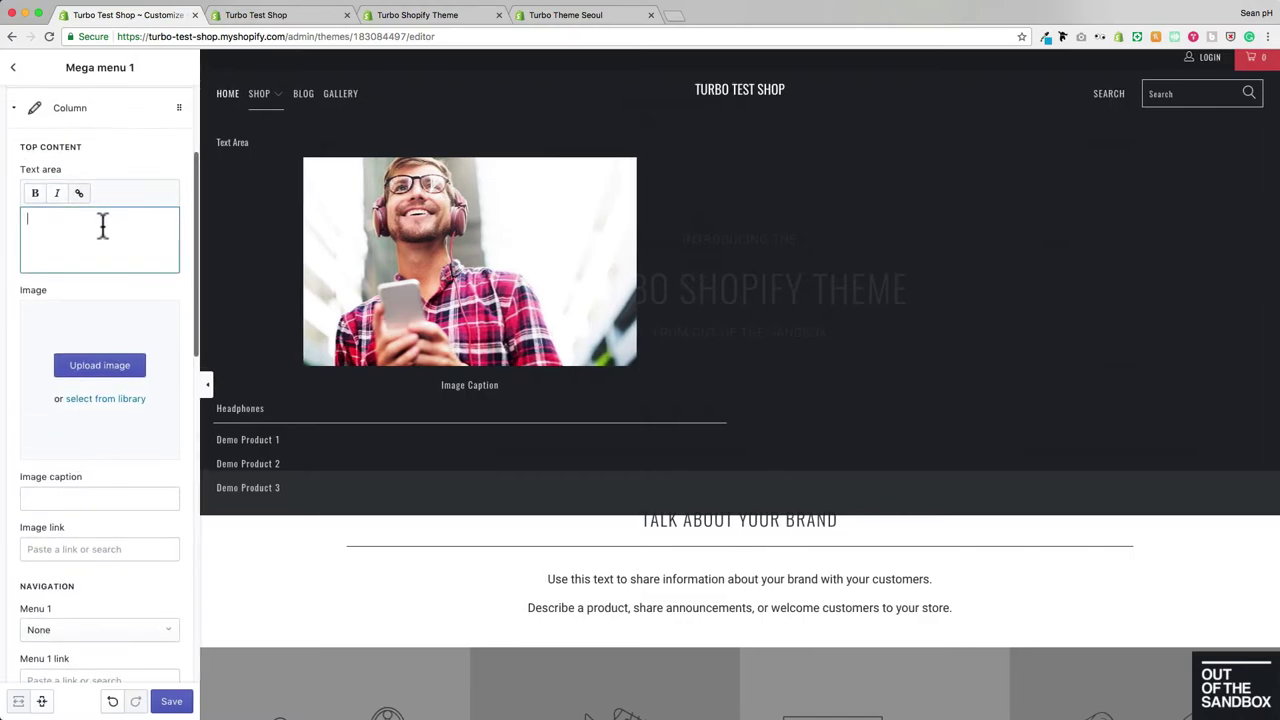
text(Text Area)
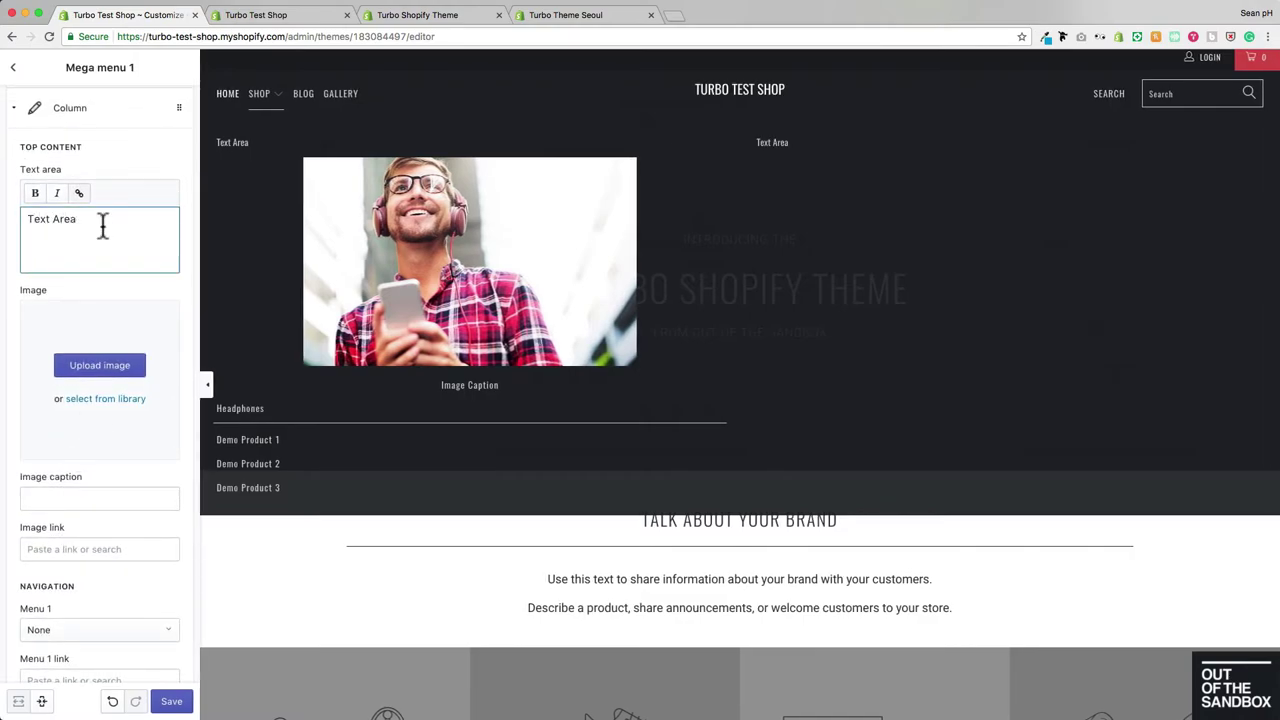
Step: Set the second column's Menu 1 to the Skateboards menu
scroll(108, 238, down, 3)
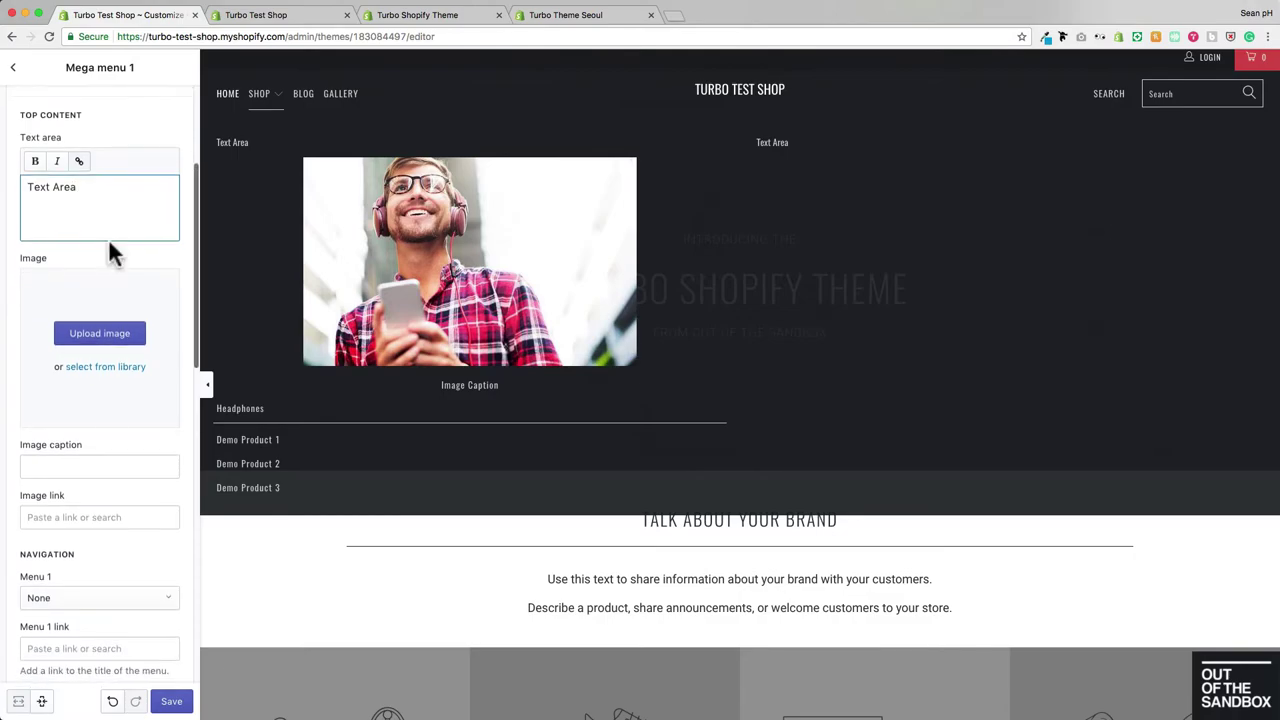
scroll(110, 245, down, 5)
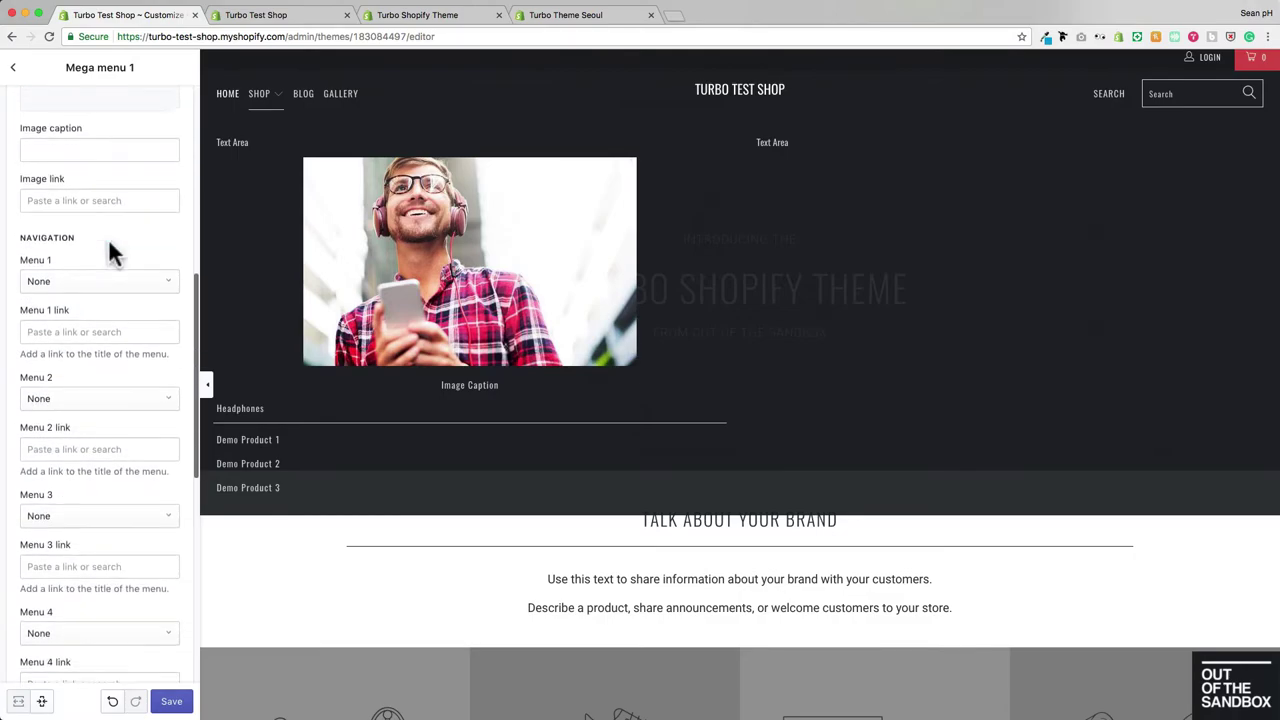
click(127, 241)
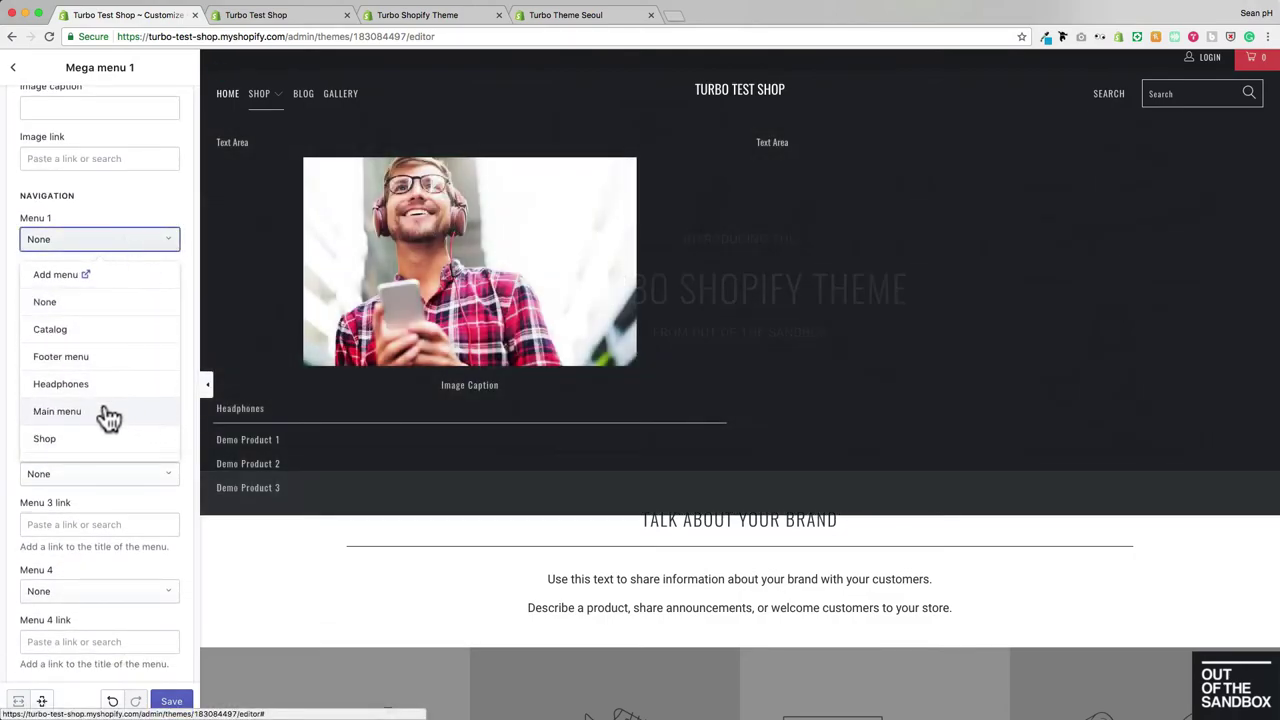
scroll(95, 416, down, 2)
click(99, 445)
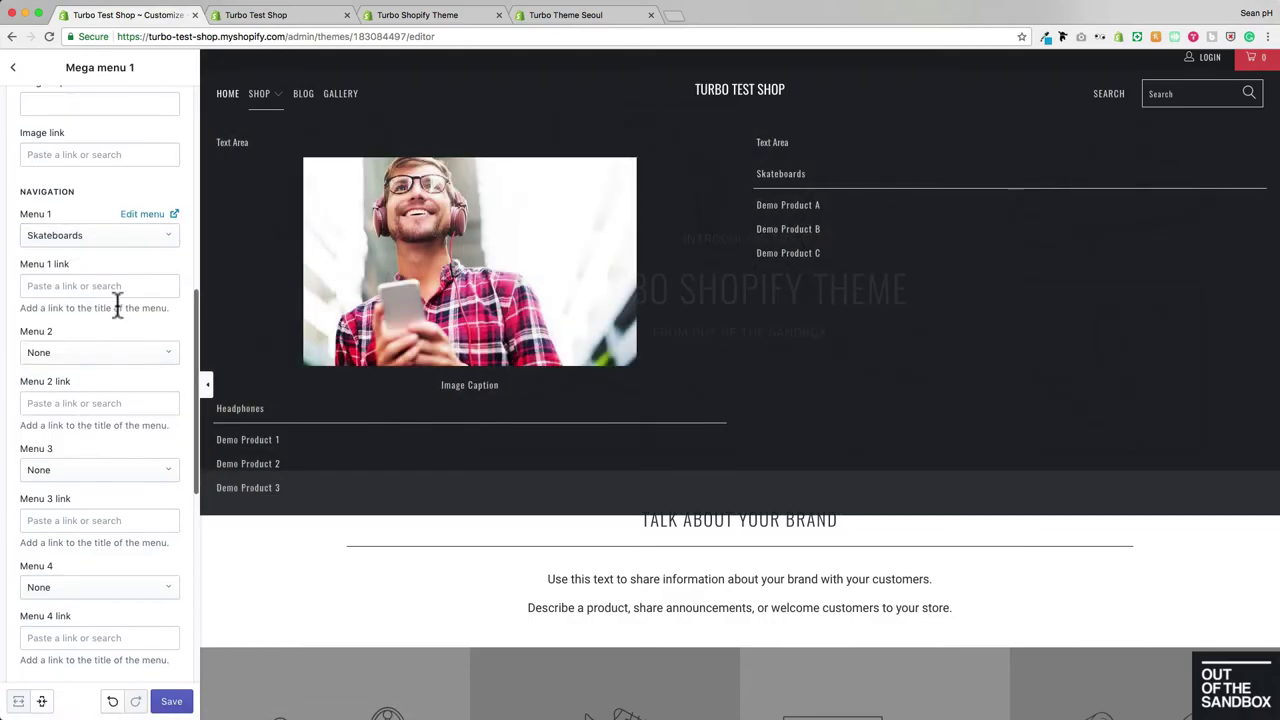
Step: Upload board-800x500.jpg as the image in the second column's bottom content
scroll(83, 287, down, 1)
scroll(80, 290, down, 4)
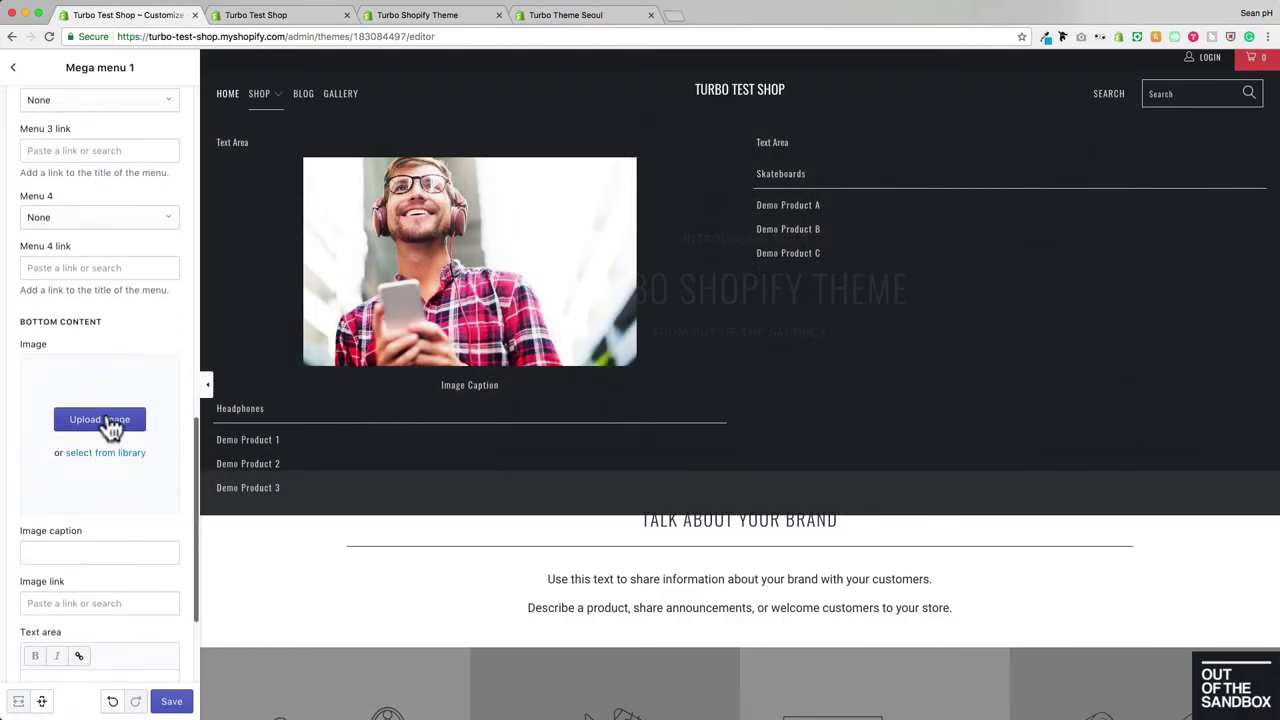
click(108, 424)
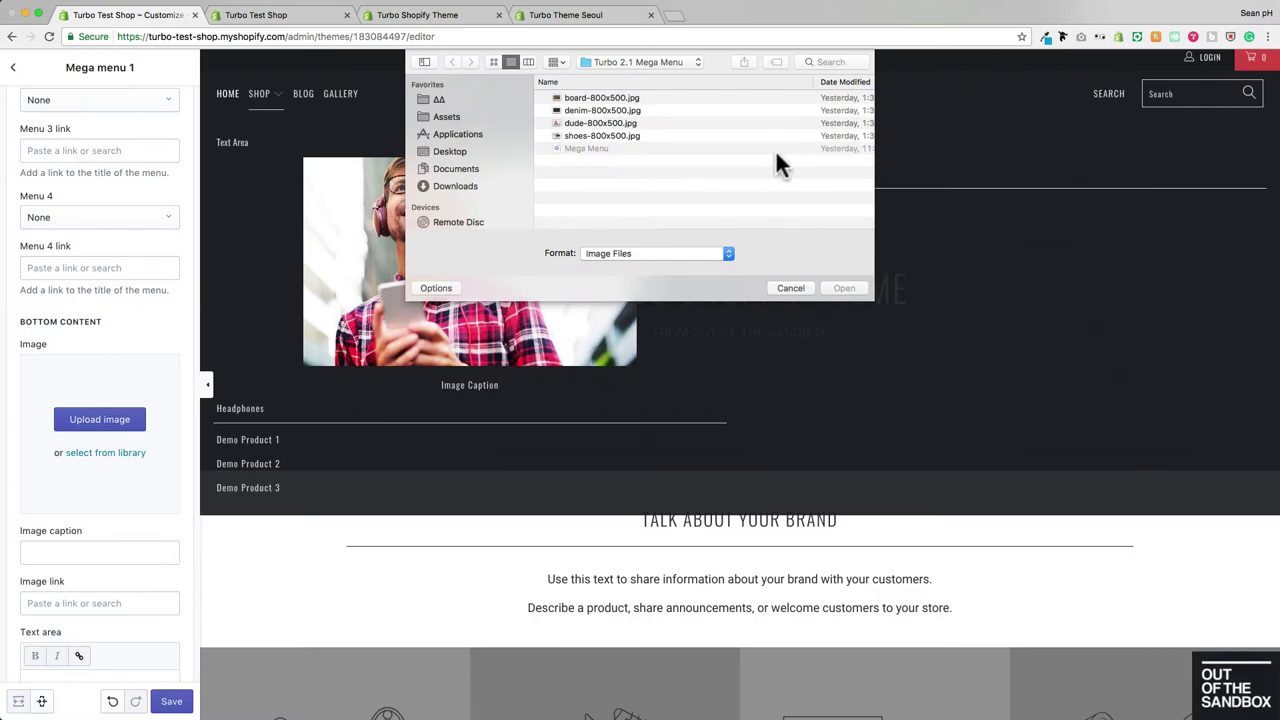
click(575, 98)
click(843, 288)
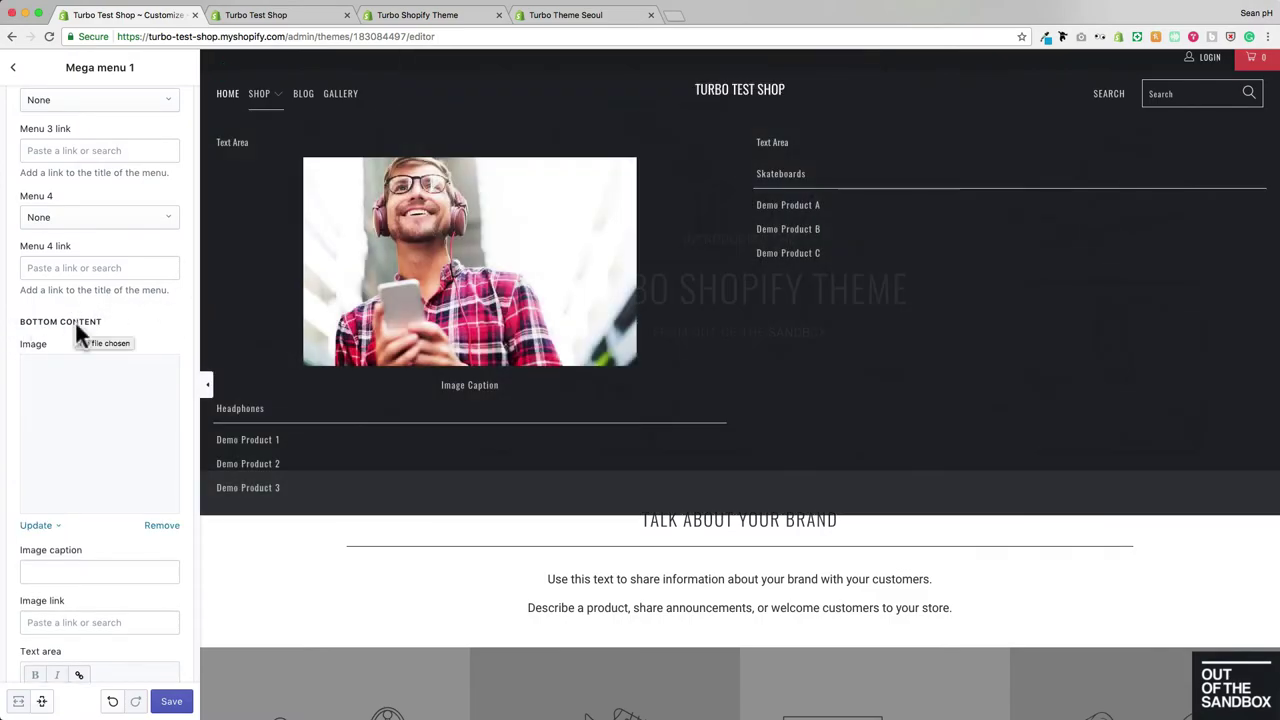
Step: Enter "Text Area" in the second column's bottom text area and add a third column to the mega menu
scroll(75, 320, down, 2)
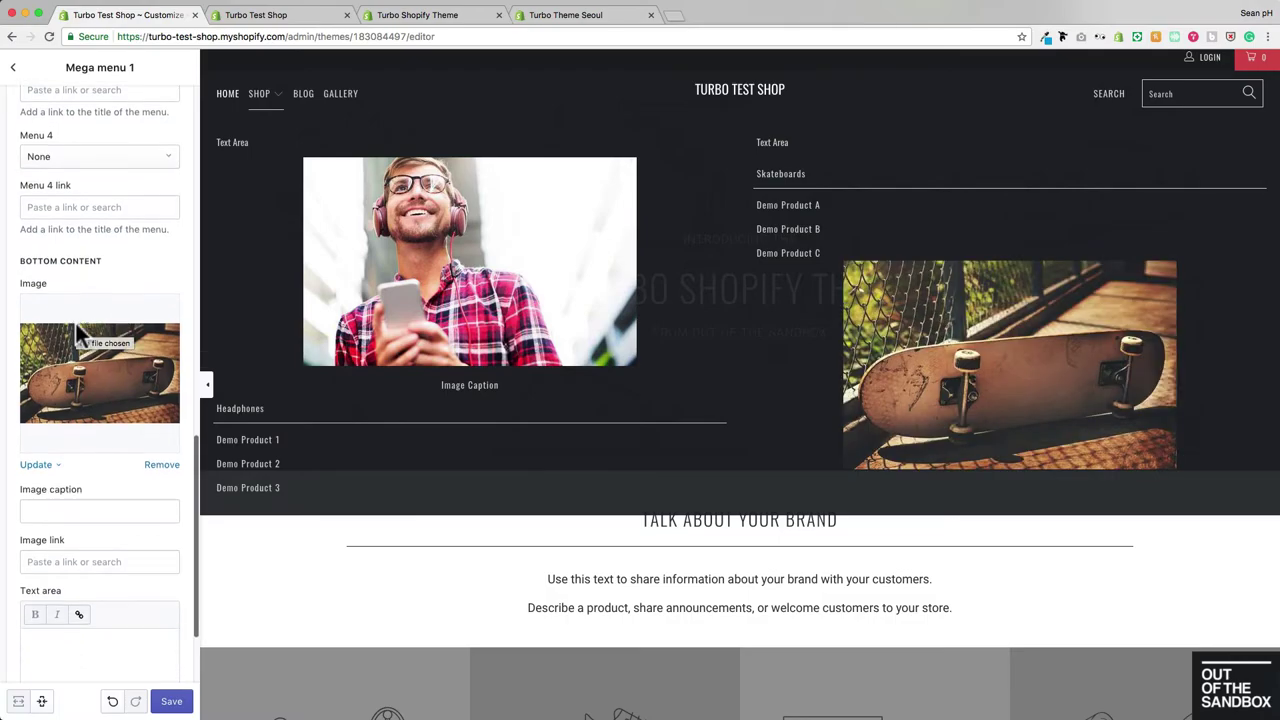
scroll(75, 320, down, 3)
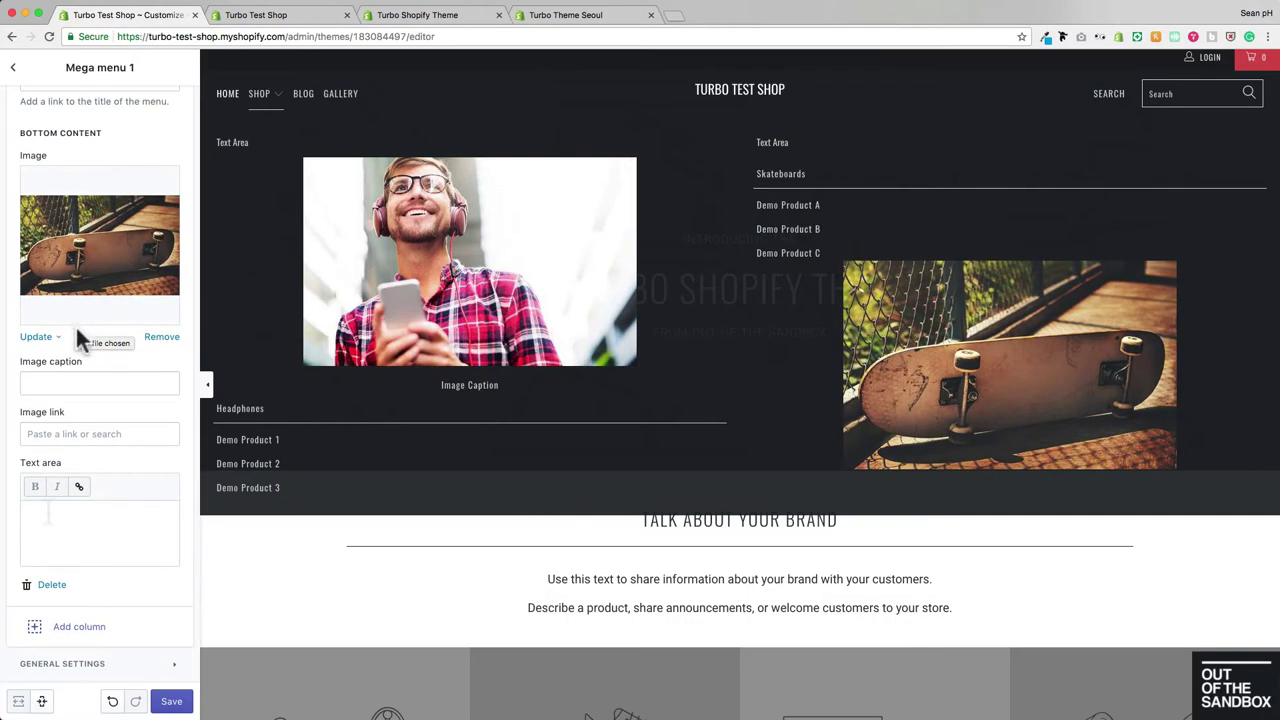
click(70, 530)
text(Text Area)
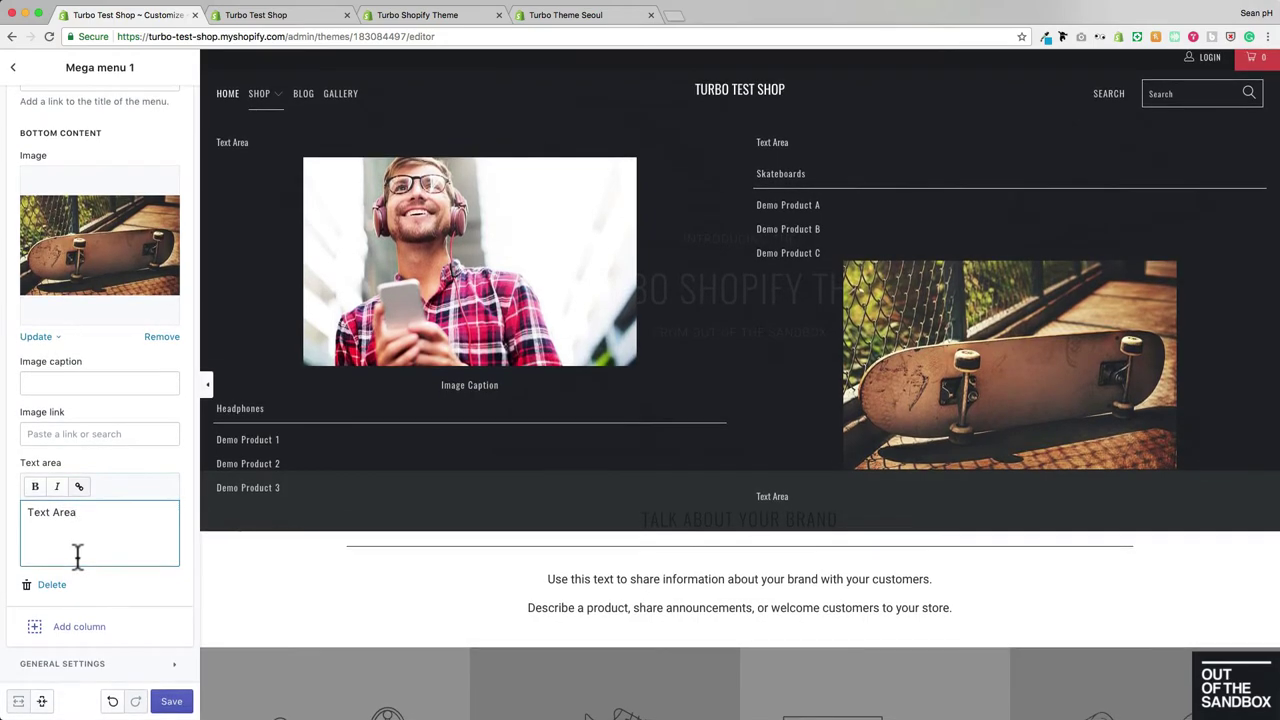
click(79, 627)
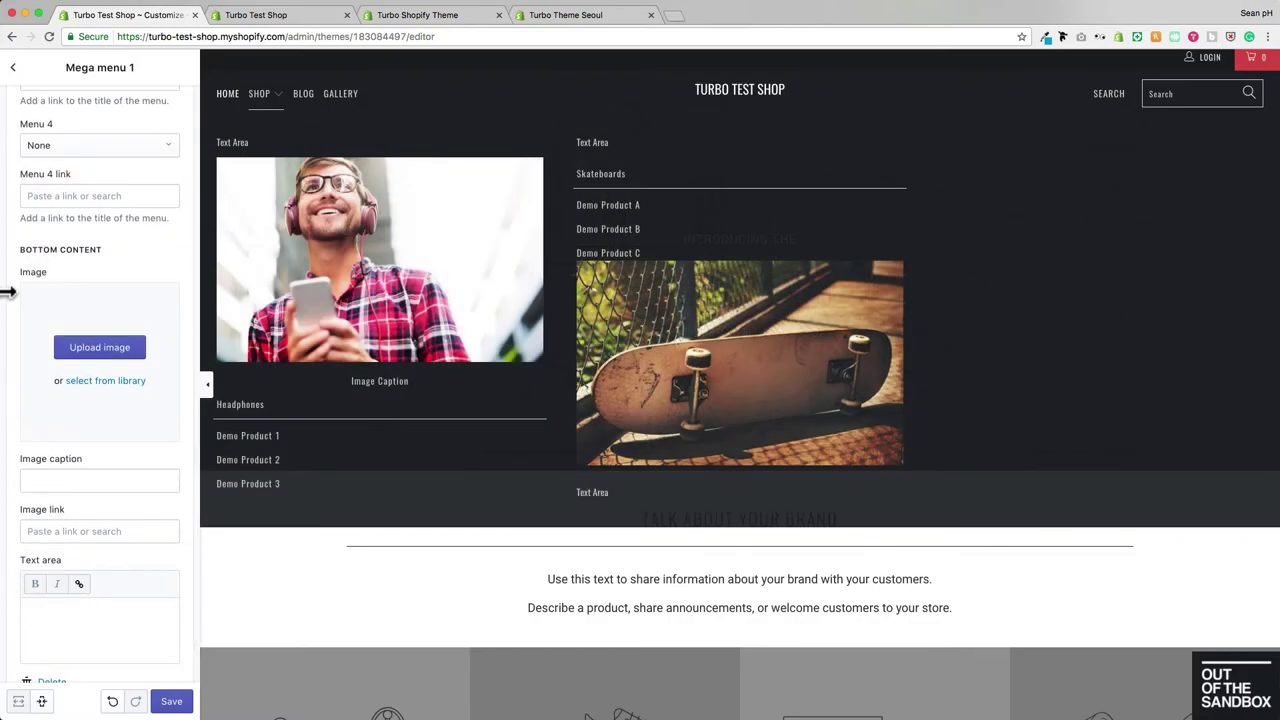
Step: Switch to the Turbo Shopify Theme Portland demo store and view its Our Shop mega menu
click(415, 13)
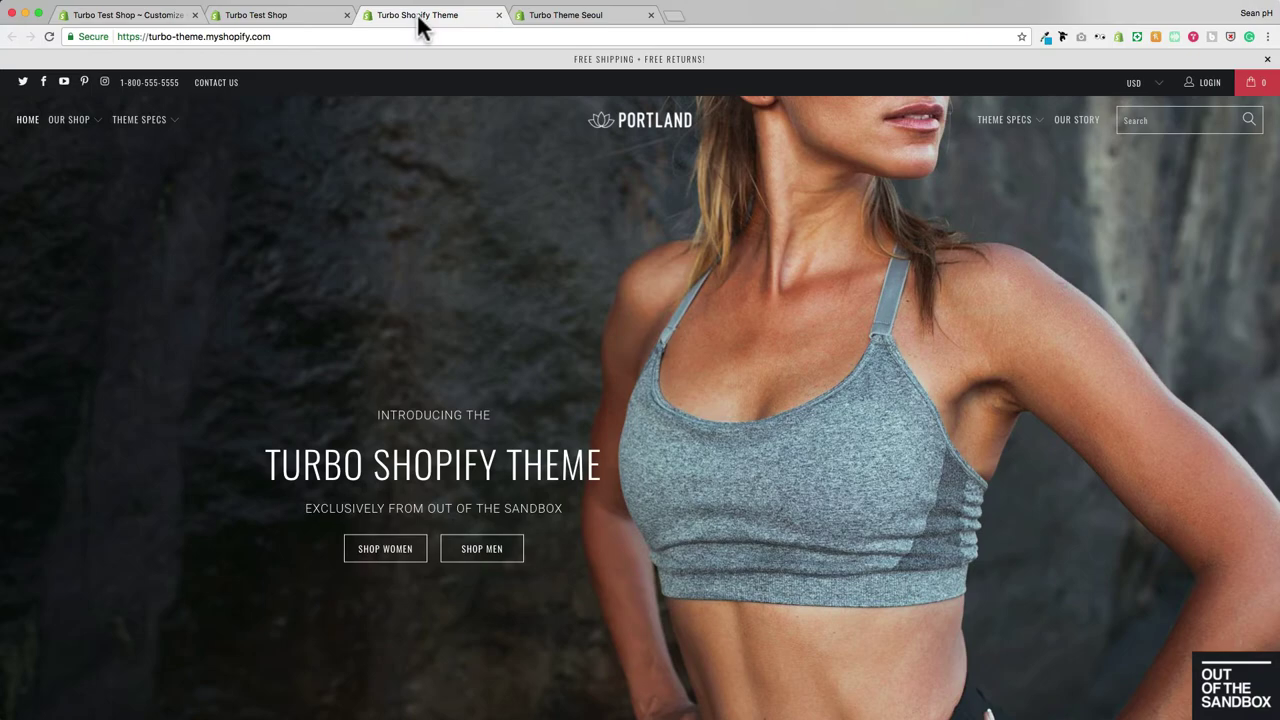
mouse_move(74, 125)
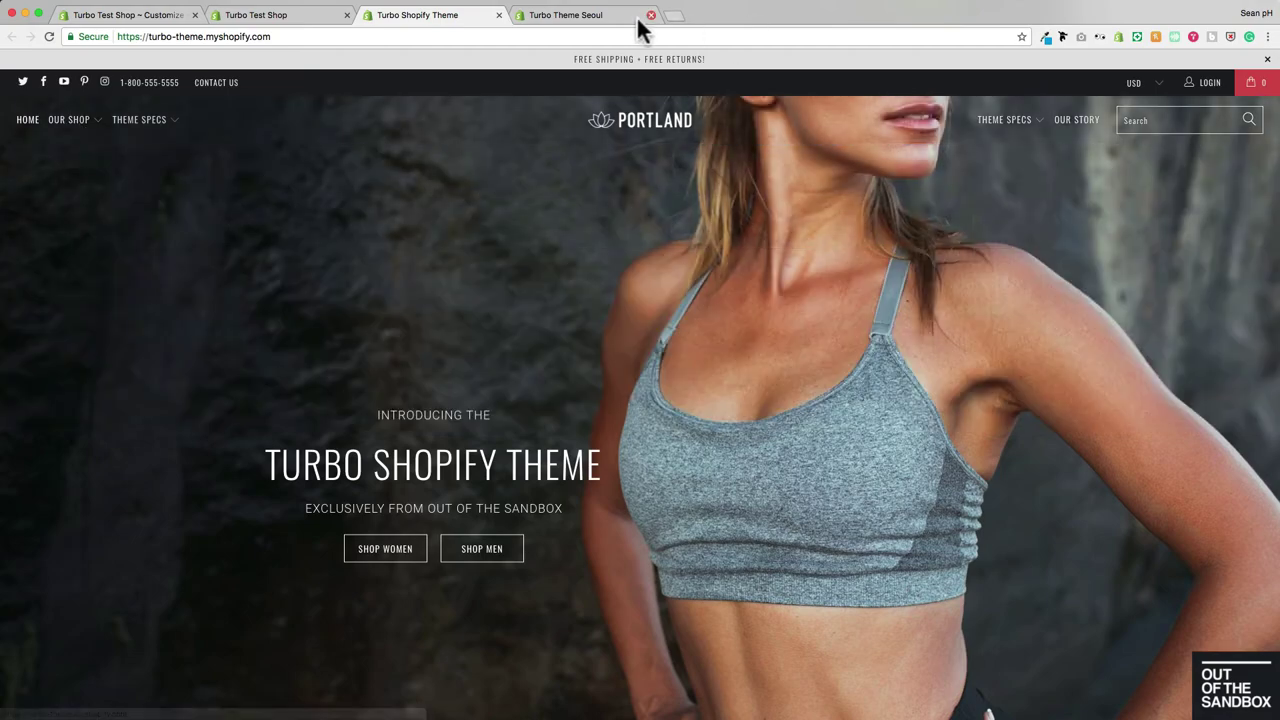
Step: In the Turbo Theme Seoul demo store, follow the over-ear headphones image in the Headphones mega menu and view the Speakers mega menu
click(592, 20)
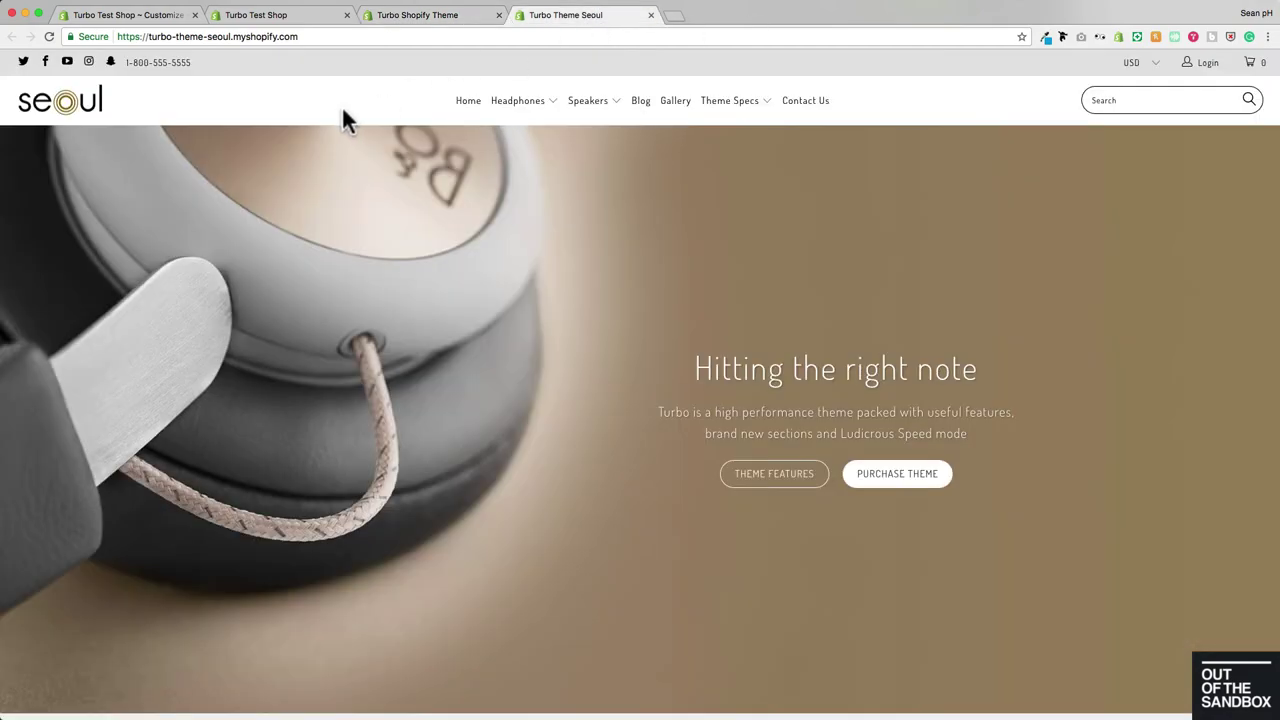
mouse_move(524, 102)
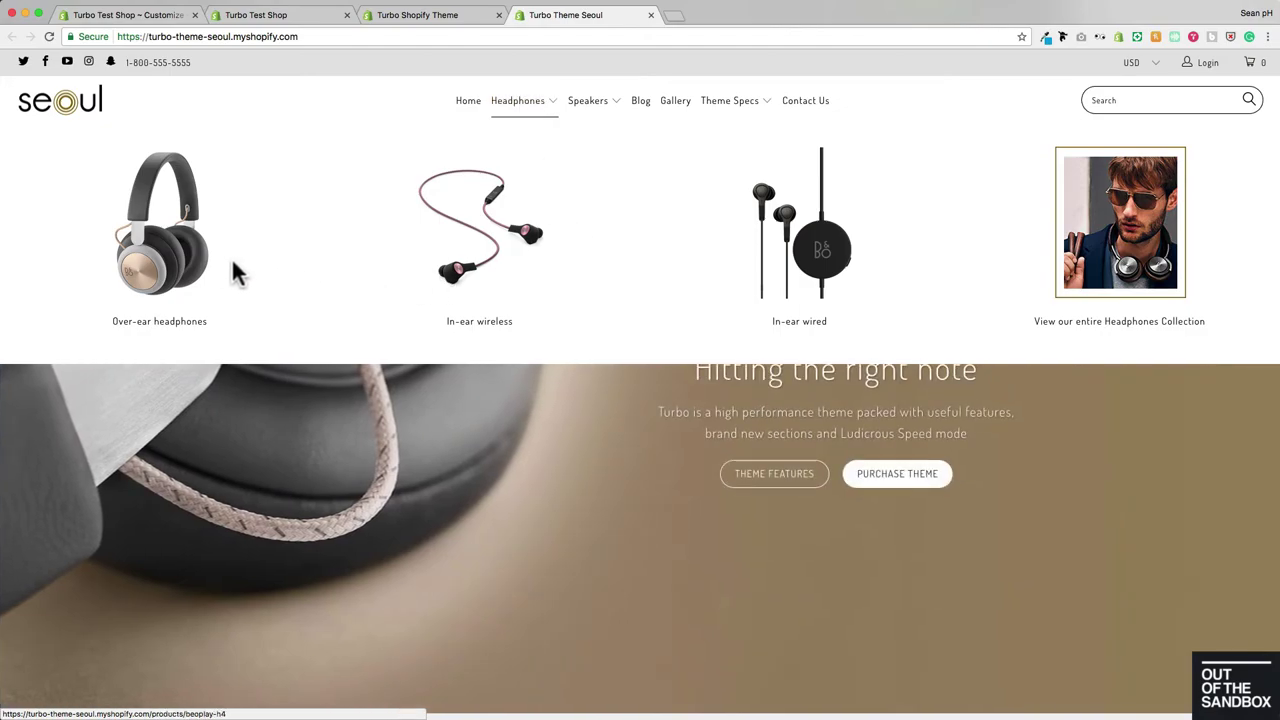
click(205, 275)
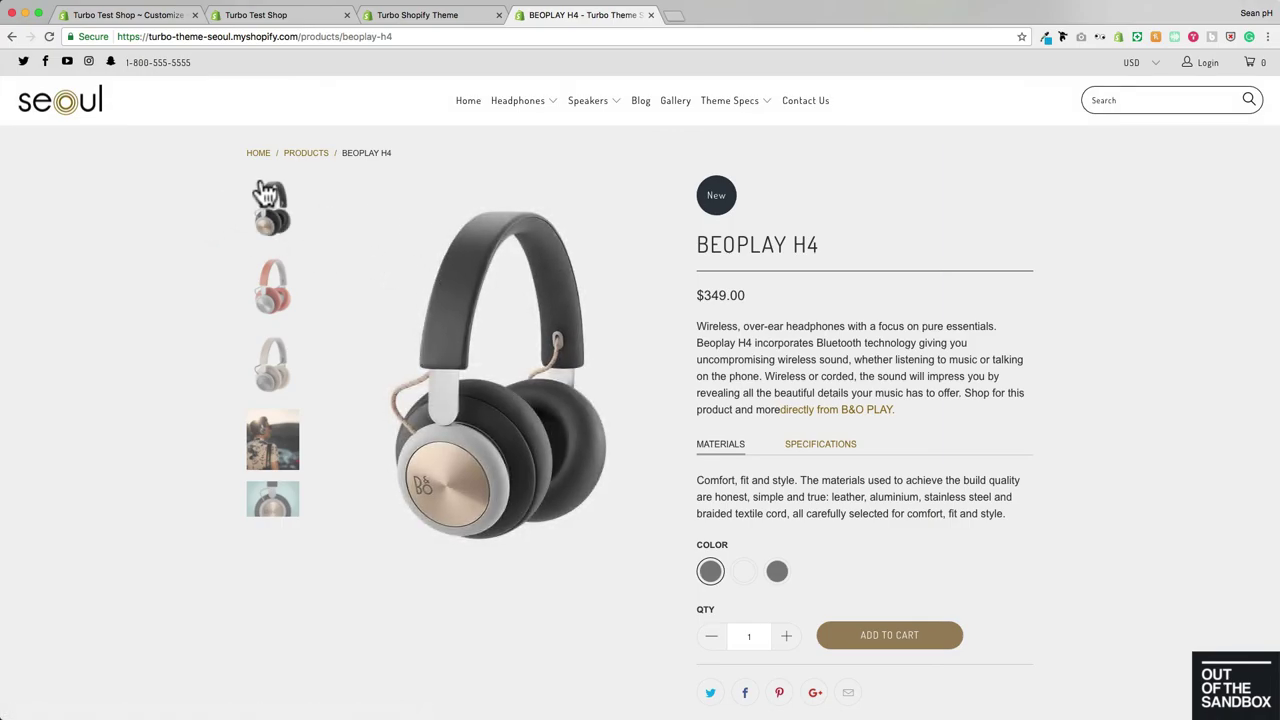
mouse_move(590, 100)
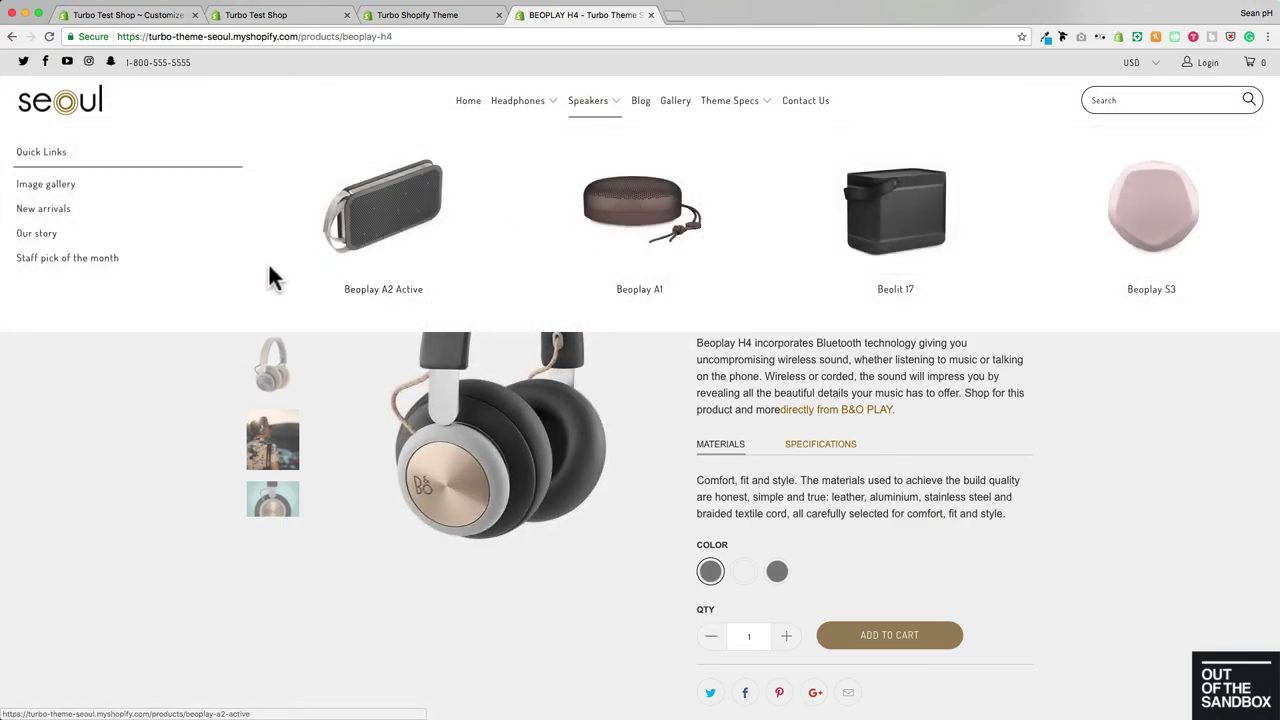